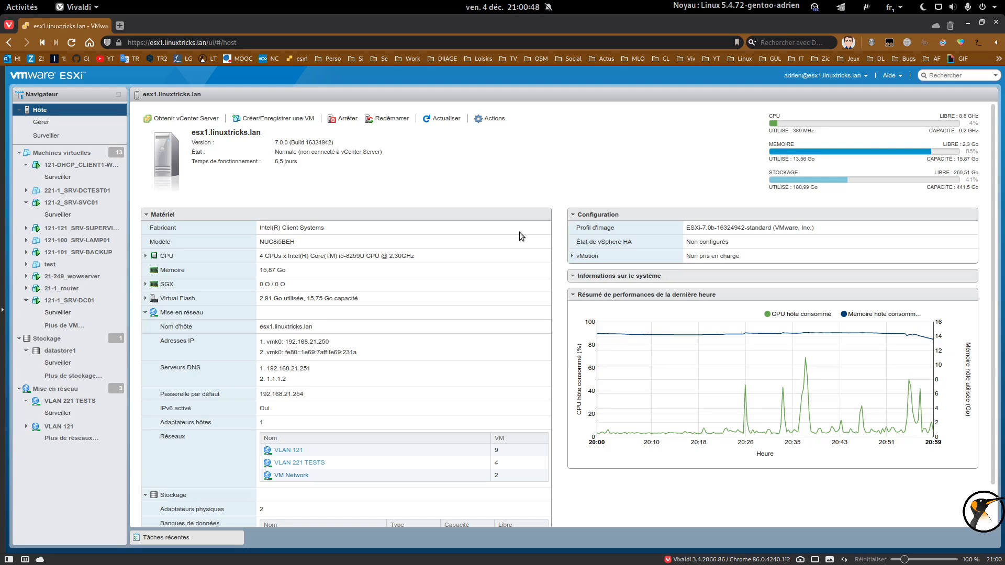
Step: Open the 121-1_SRV-DC01 virtual machine's console inside the browser page
{"action": "left_click", "coordinate": [69, 301]}
{"action": "left_click", "coordinate": [168, 115]}
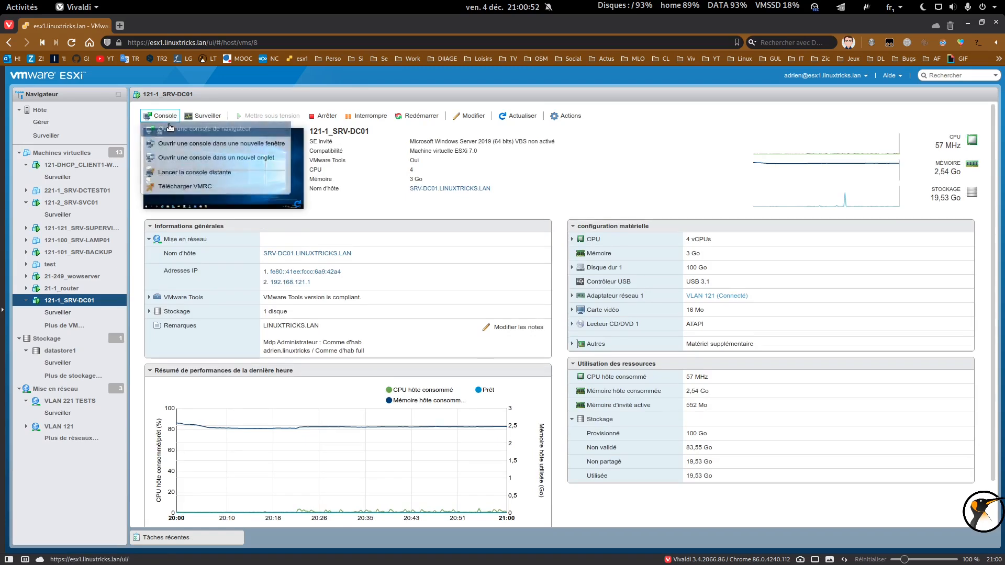
{"action": "left_click", "coordinate": [170, 128]}
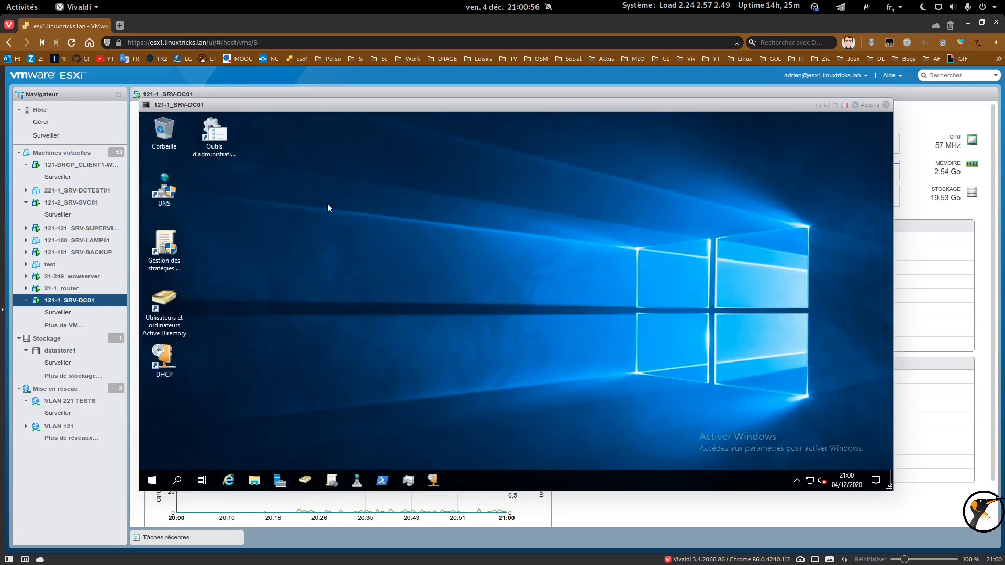
Step: Launch Active Directory Users and Computers, select LINUXTRICKS.LAN, maximize the window and widen the tree pane
{"action": "double_click", "coordinate": [168, 306]}
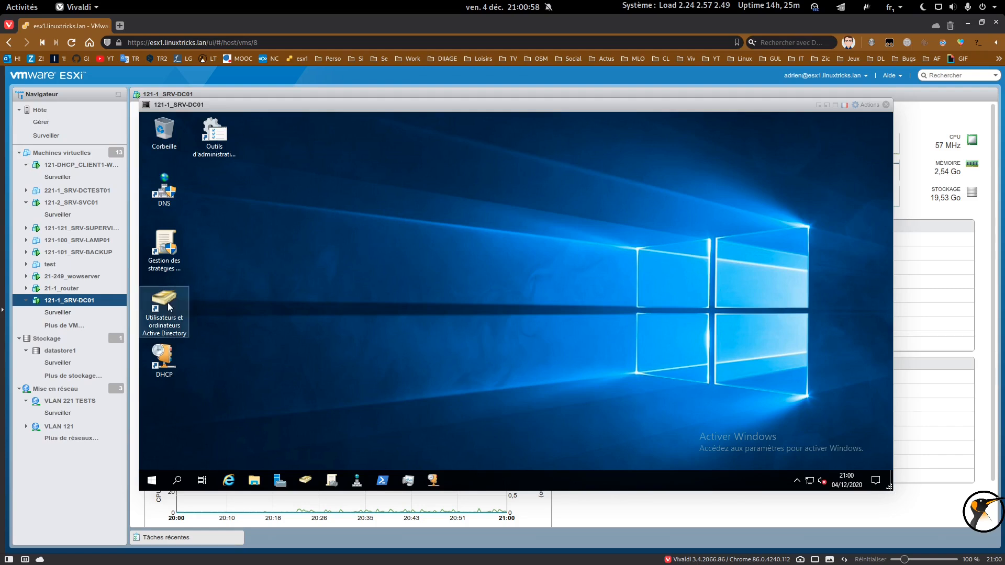
{"action": "left_click", "coordinate": [328, 191]}
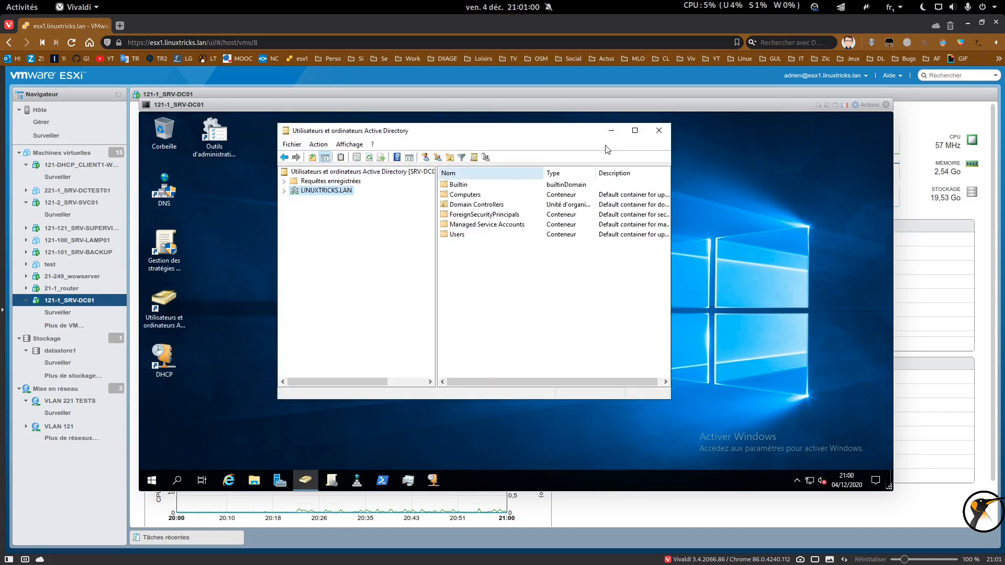
{"action": "left_click", "coordinate": [639, 132]}
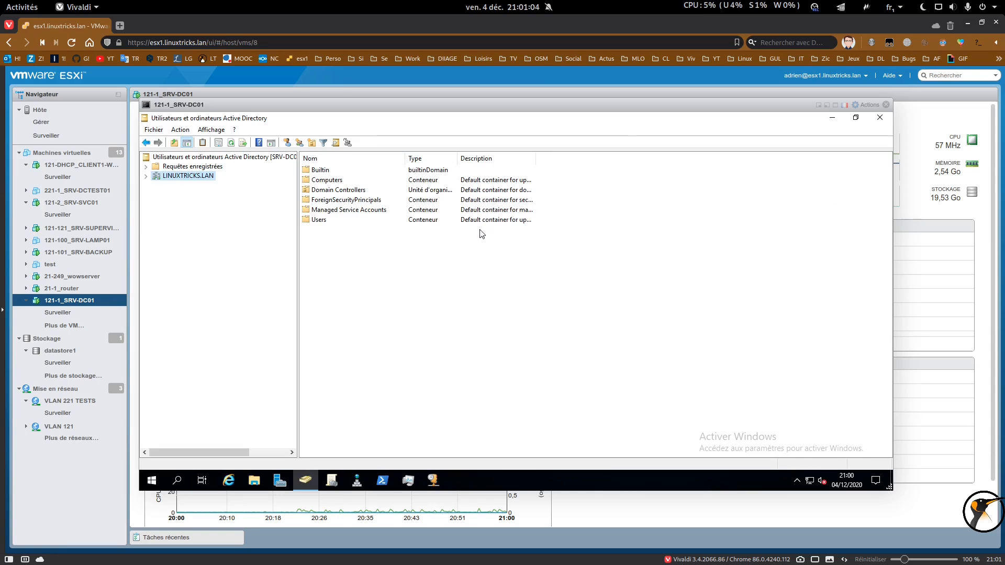
{"action": "left_click_drag", "start_coordinate": [297, 248], "coordinate": [309, 246]}
Step: Expand LINUXTRICKS.LAN, review the Users accounts, then open Computers showing only SRV-SVC01
{"action": "double_click", "coordinate": [199, 177]}
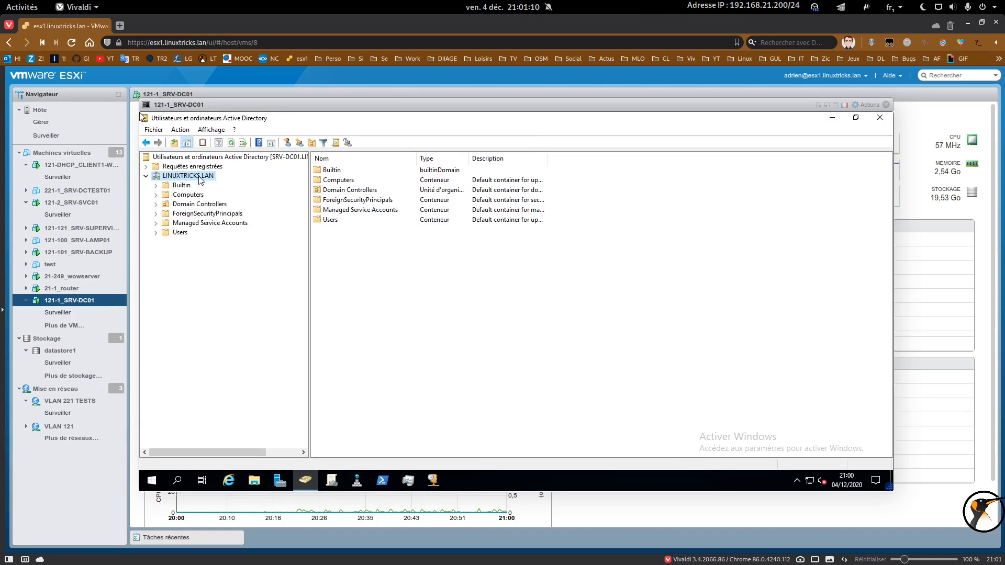
{"action": "left_click", "coordinate": [181, 232]}
{"action": "left_click", "coordinate": [365, 240]}
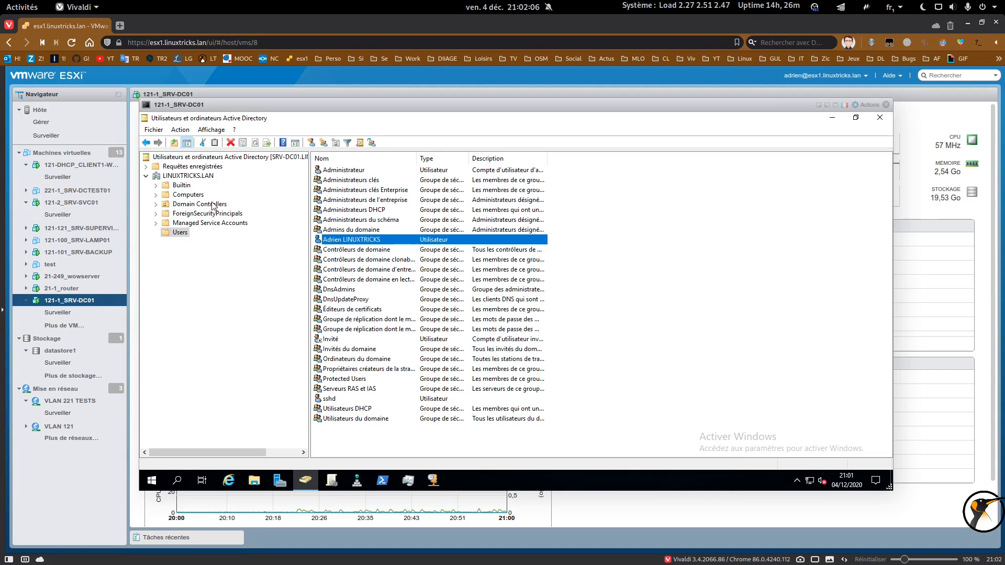
{"action": "left_click", "coordinate": [187, 195]}
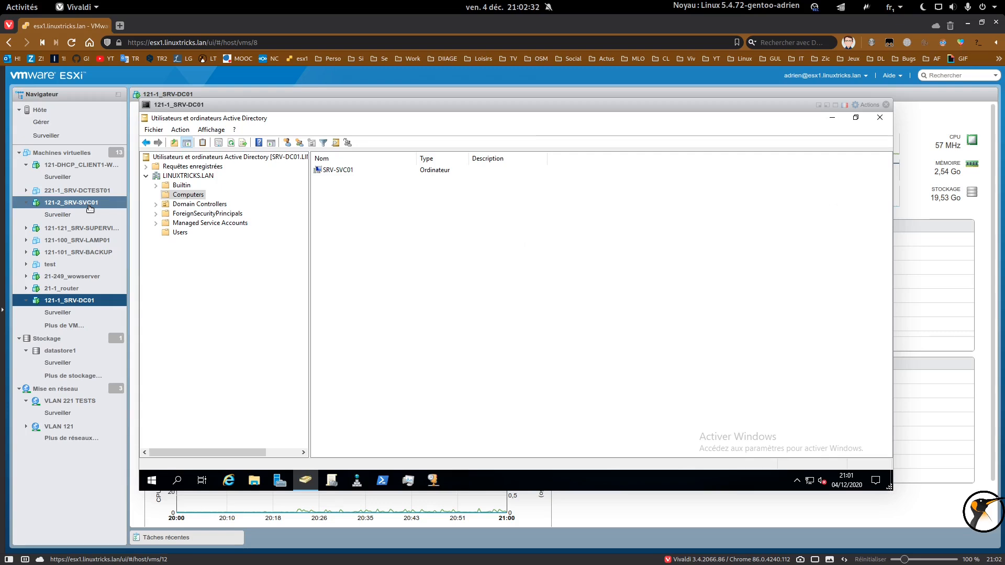
Step: Close ADUC and the DC console, then open the 121-DHCP_CLIENT1-WIN10 console
{"action": "left_click", "coordinate": [875, 118]}
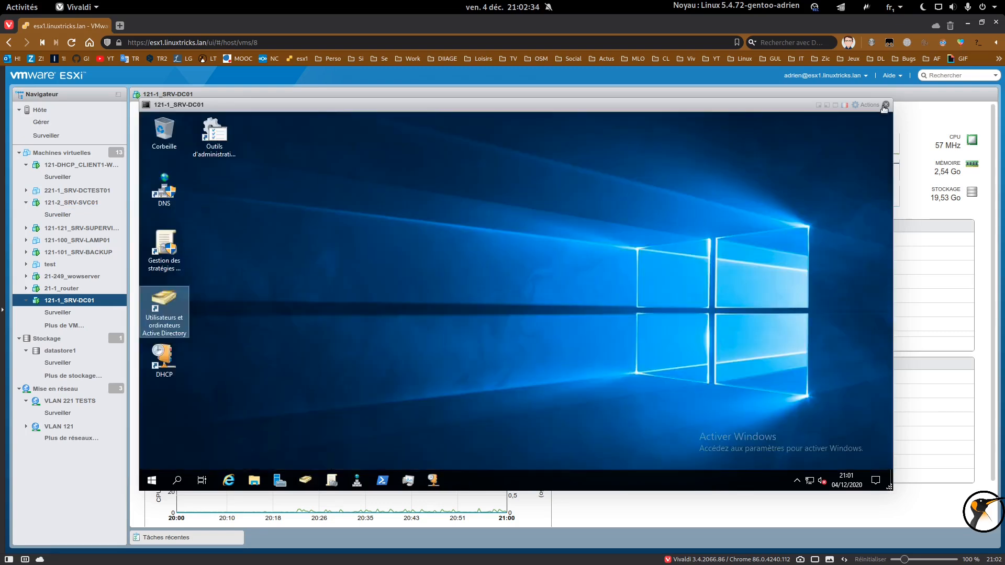
{"action": "left_click", "coordinate": [885, 107]}
{"action": "left_click", "coordinate": [63, 155]}
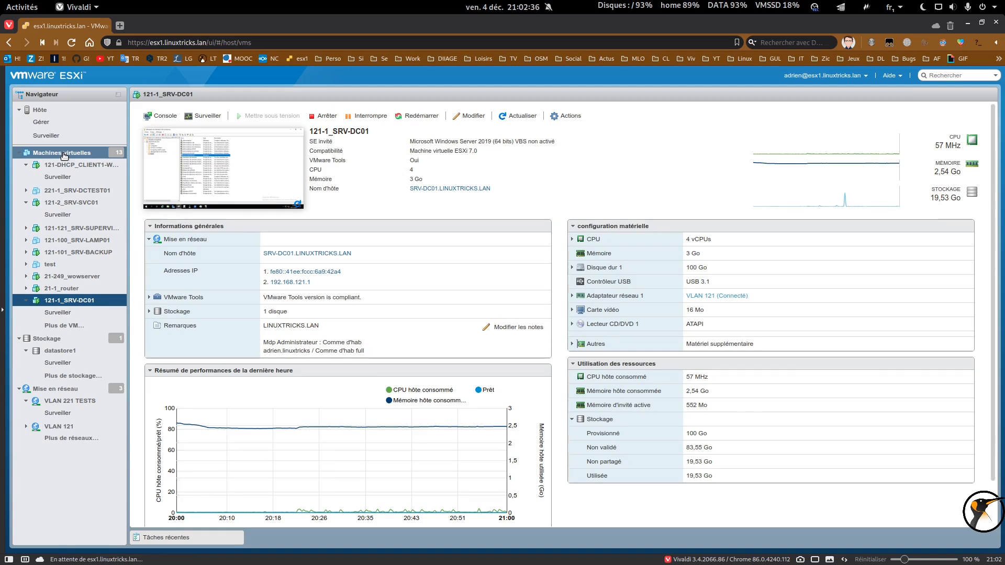
{"action": "left_click", "coordinate": [181, 272]}
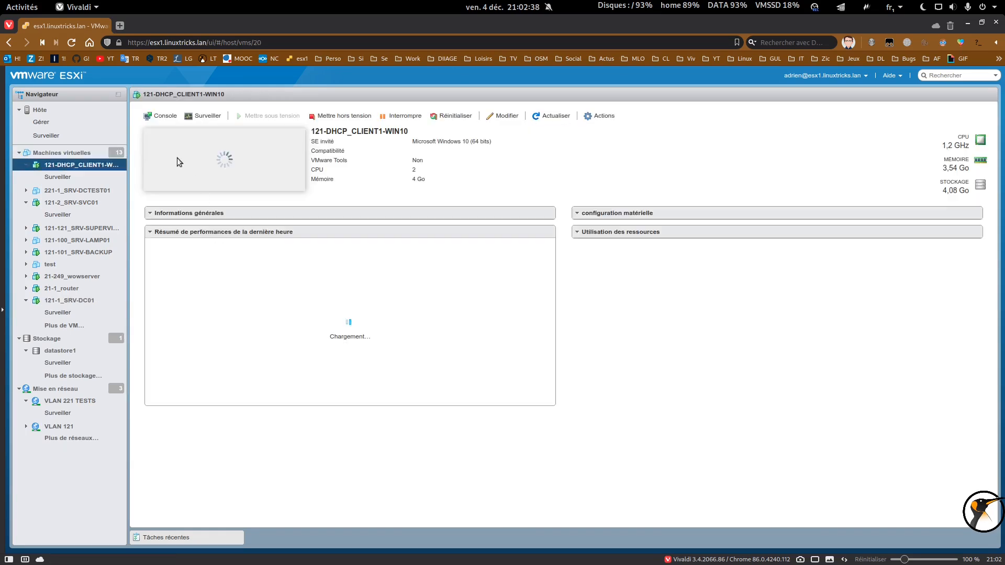
{"action": "left_click", "coordinate": [177, 159]}
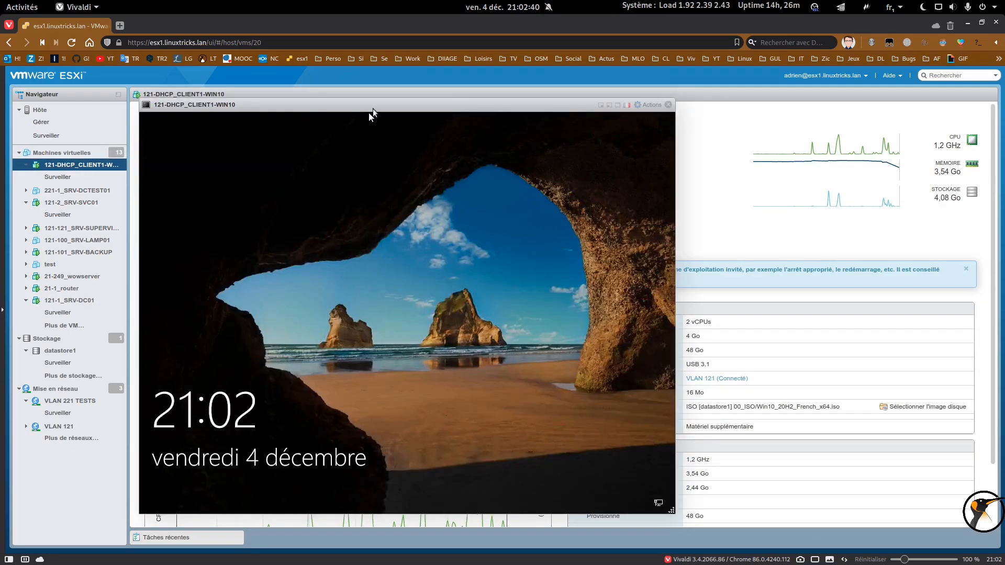
{"action": "left_click_drag", "start_coordinate": [372, 110], "coordinate": [613, 109]}
Step: Send Ctrl-Alt-Del to the Windows 10 guest and sign in with the account password
{"action": "left_click", "coordinate": [891, 107]}
{"action": "mouse_move", "coordinate": [890, 200]}
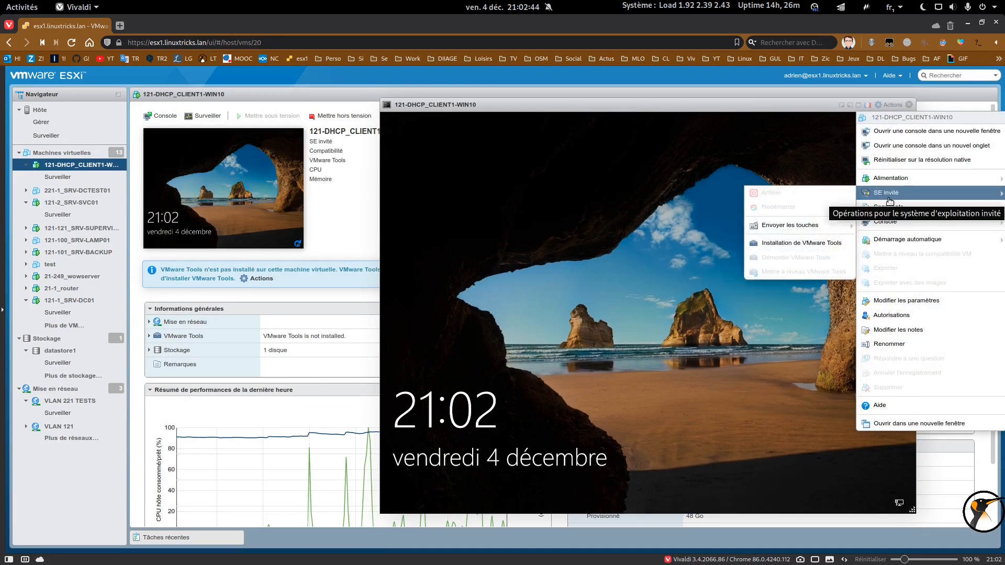
{"action": "mouse_move", "coordinate": [791, 226]}
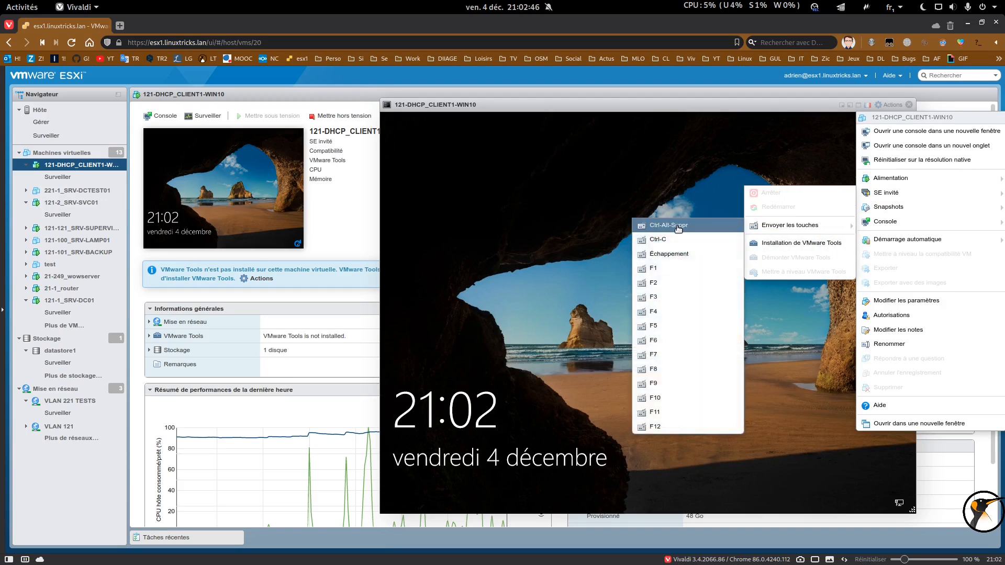
{"action": "left_click", "coordinate": [678, 226]}
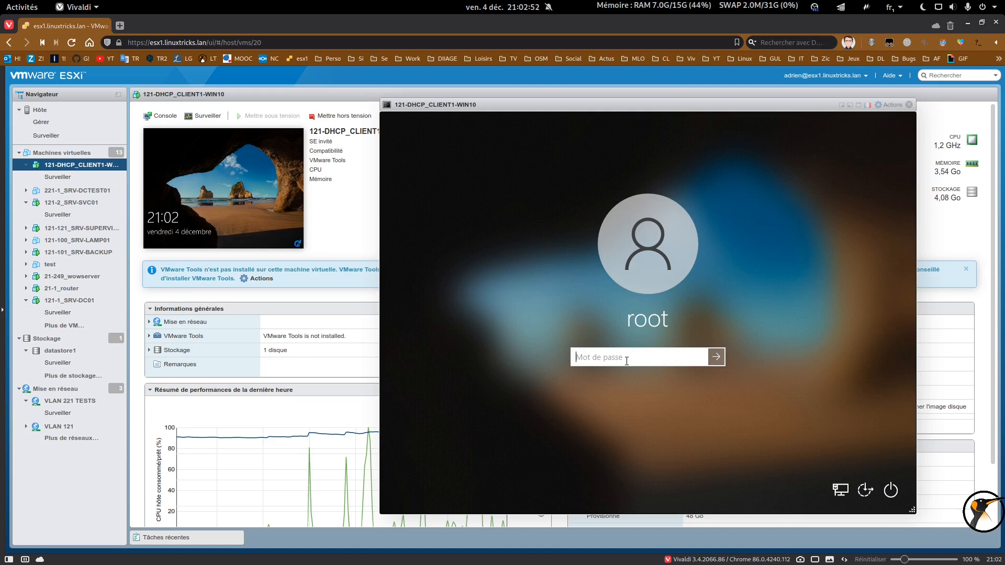
{"action": "type", "text": "*********"}
{"action": "key", "text": "Return"}
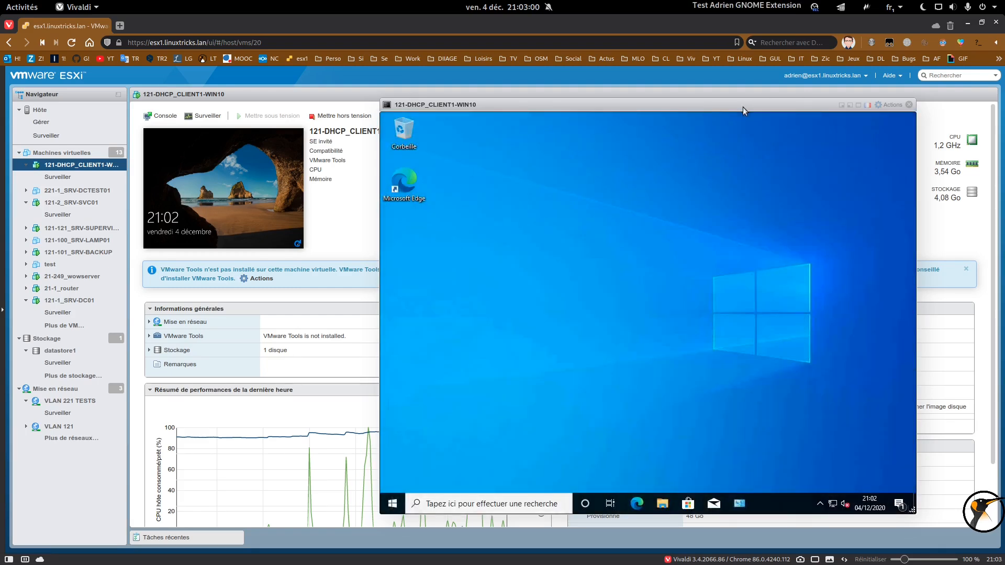
{"action": "left_click_drag", "start_coordinate": [743, 107], "coordinate": [778, 101]}
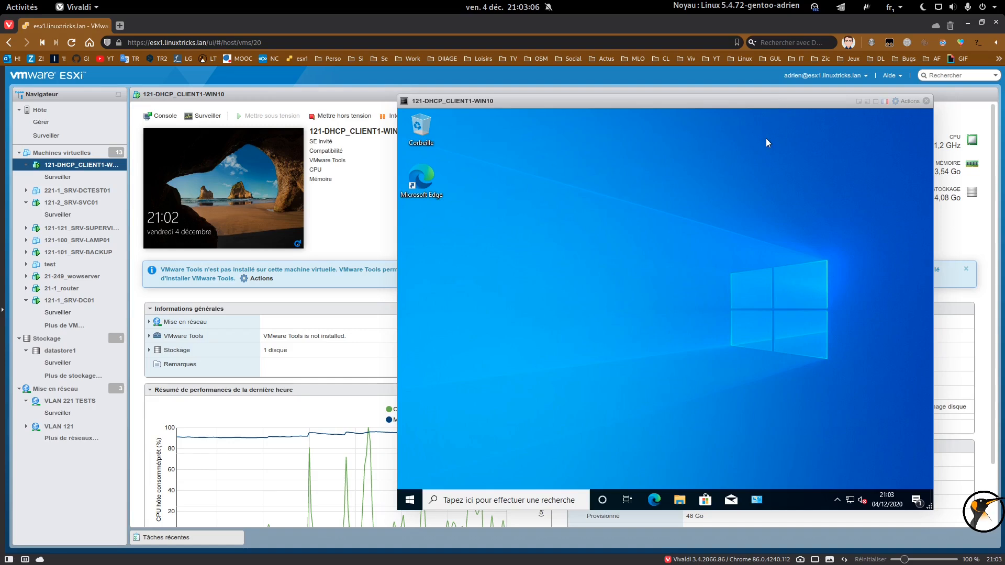
Step: Open Ce PC properties in File Explorer to check computer W-DU-INF-1 in WORKGROUP, then minimize System
{"action": "left_click", "coordinate": [679, 501]}
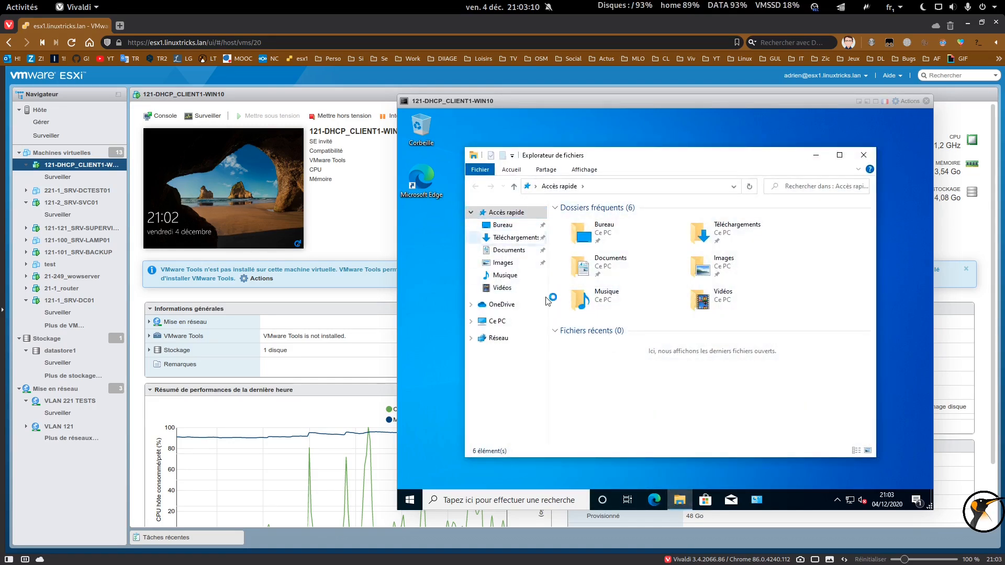
{"action": "left_click", "coordinate": [498, 321]}
{"action": "right_click", "coordinate": [598, 287]}
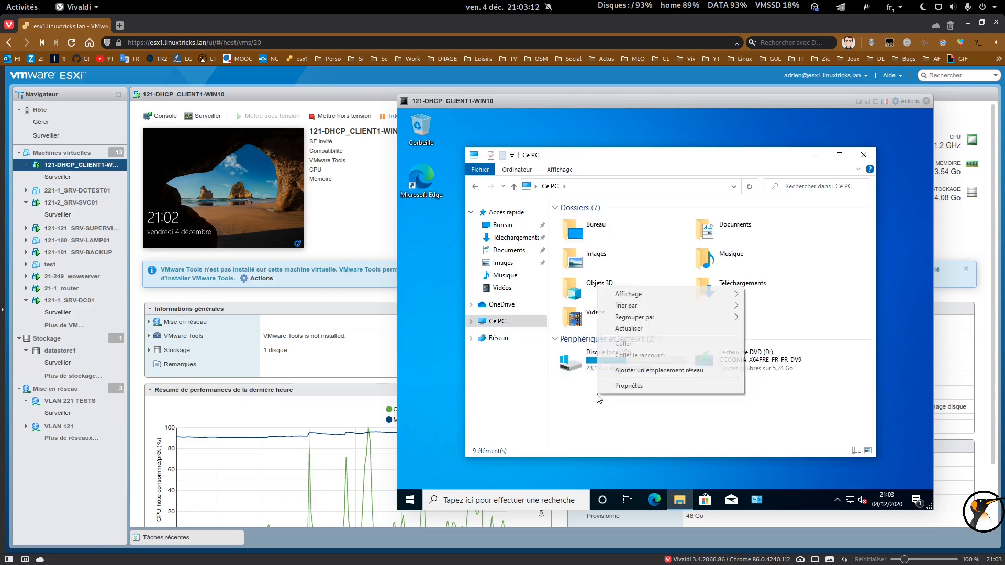
{"action": "left_click", "coordinate": [628, 386]}
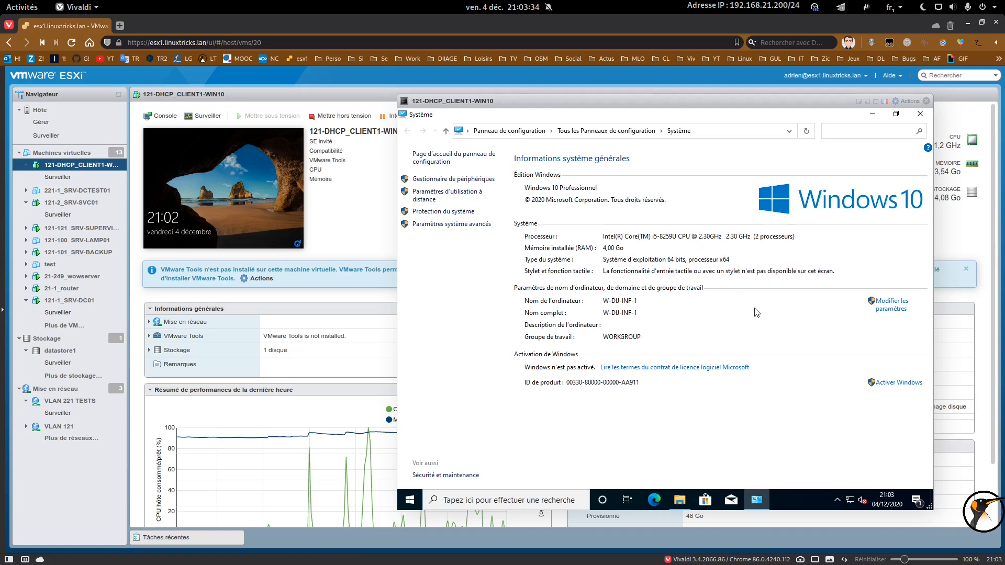
{"action": "left_click", "coordinate": [758, 504]}
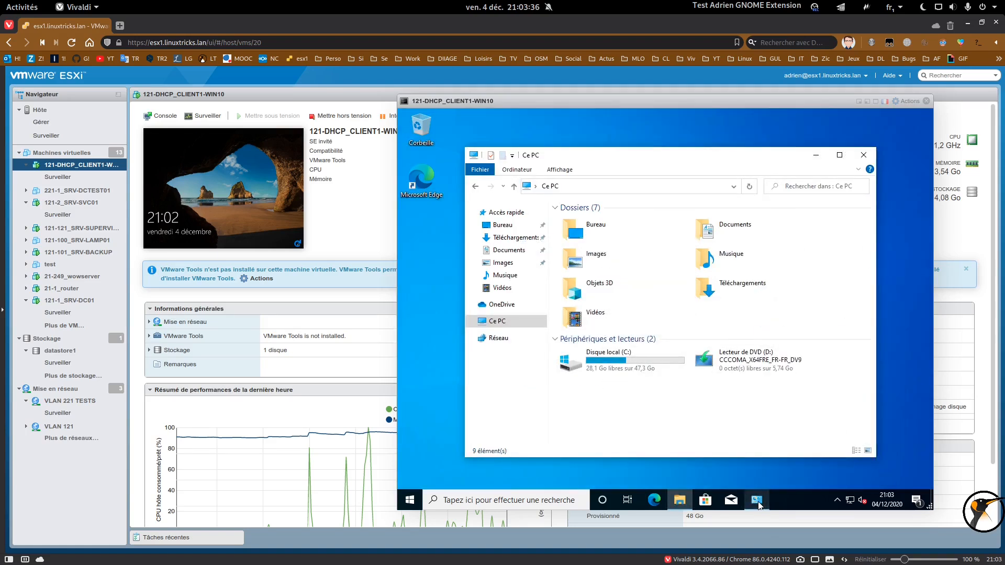
Step: Open a Command Prompt from search and ping linuxtricks.lan
{"action": "left_click", "coordinate": [816, 155]}
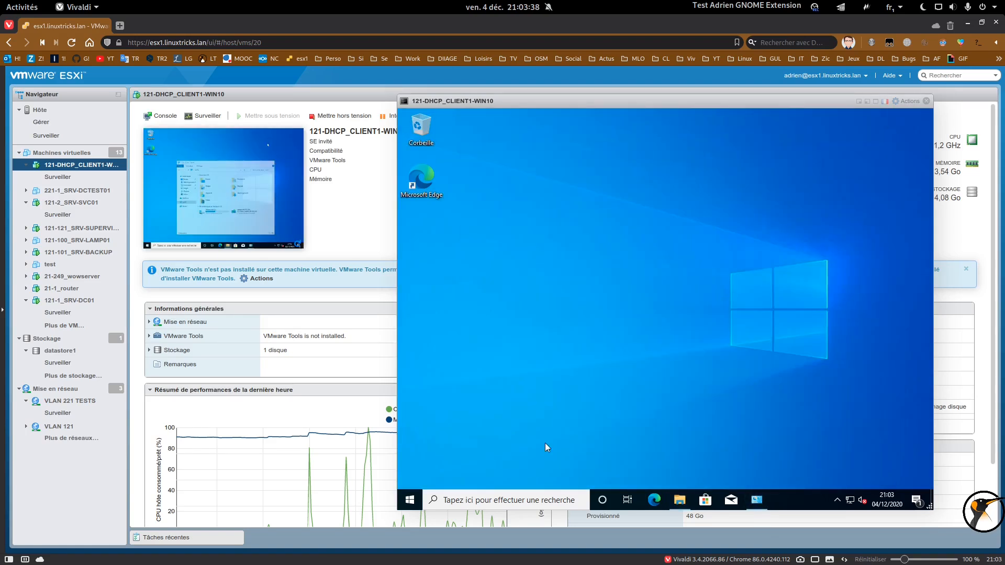
{"action": "left_click", "coordinate": [411, 500]}
{"action": "type", "text": "cmd"}
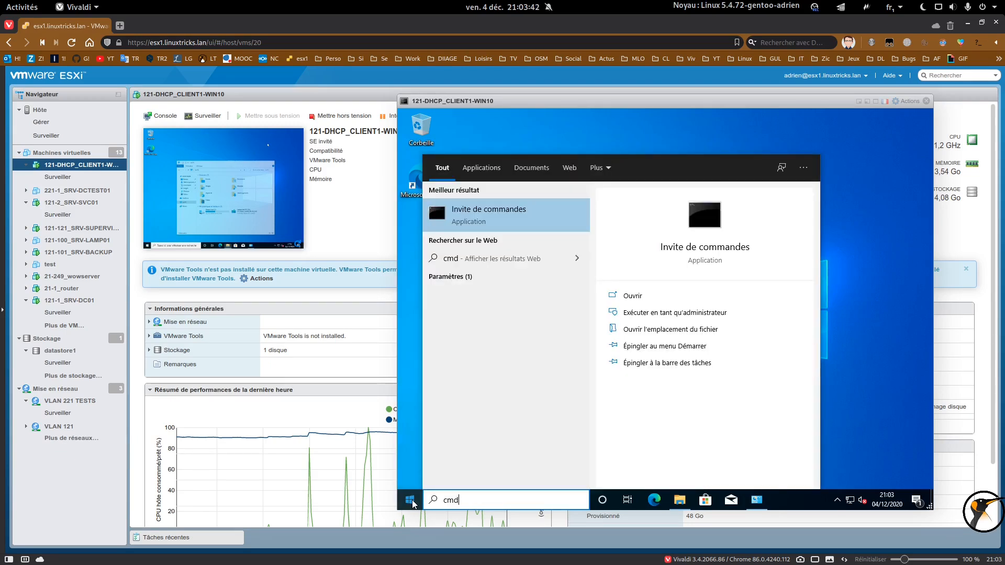
{"action": "key", "text": "Return"}
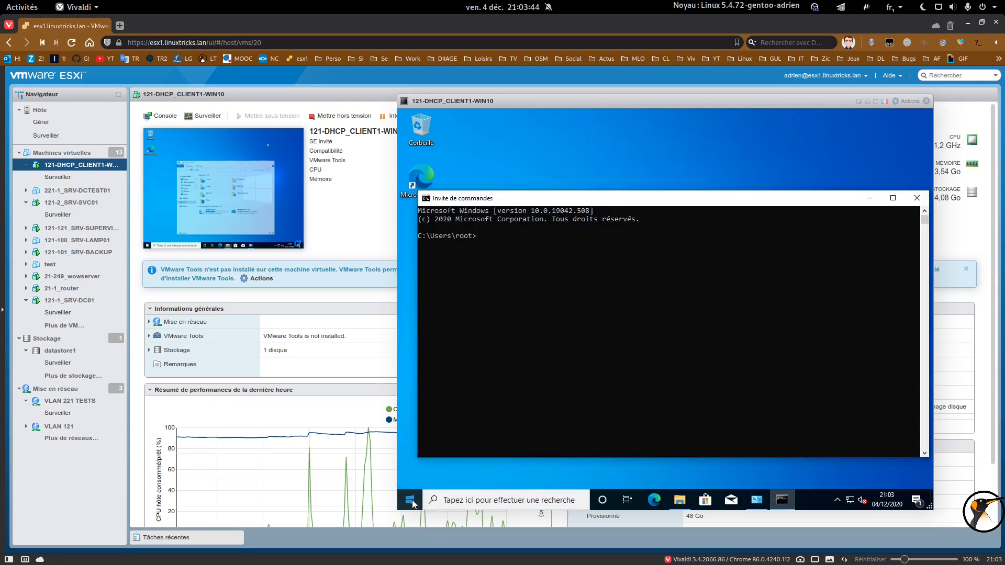
{"action": "type", "text": "p"}
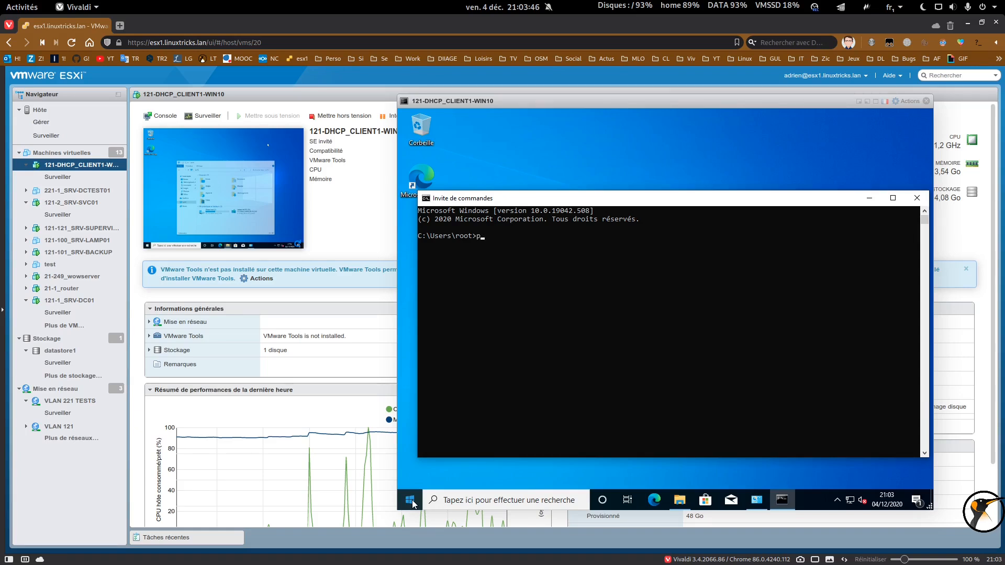
{"action": "type", "text": "ing linuxtricks.lan"}
{"action": "key", "text": "Return"}
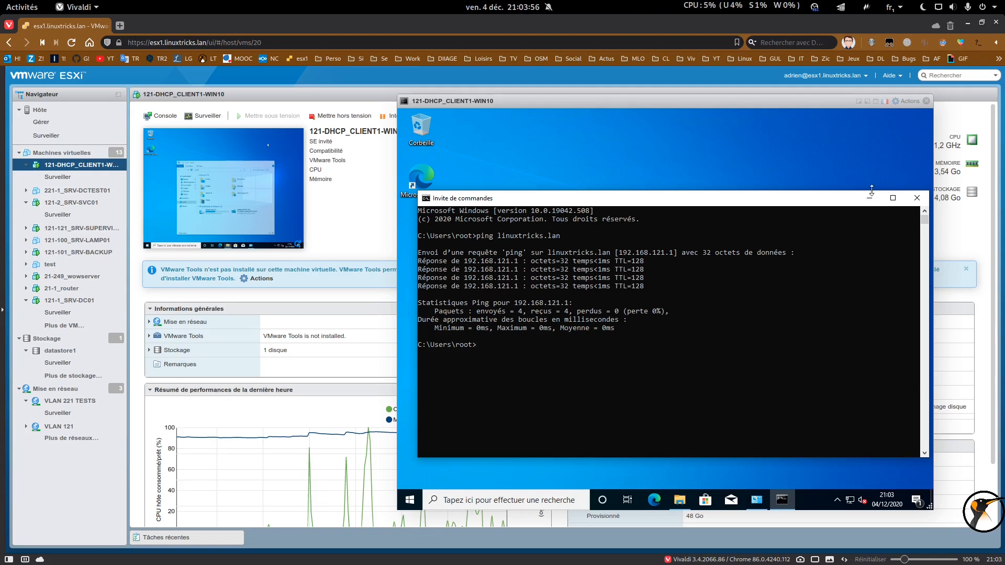
Step: Maximize the Command Prompt and run ipconfig /all
{"action": "left_click", "coordinate": [893, 198]}
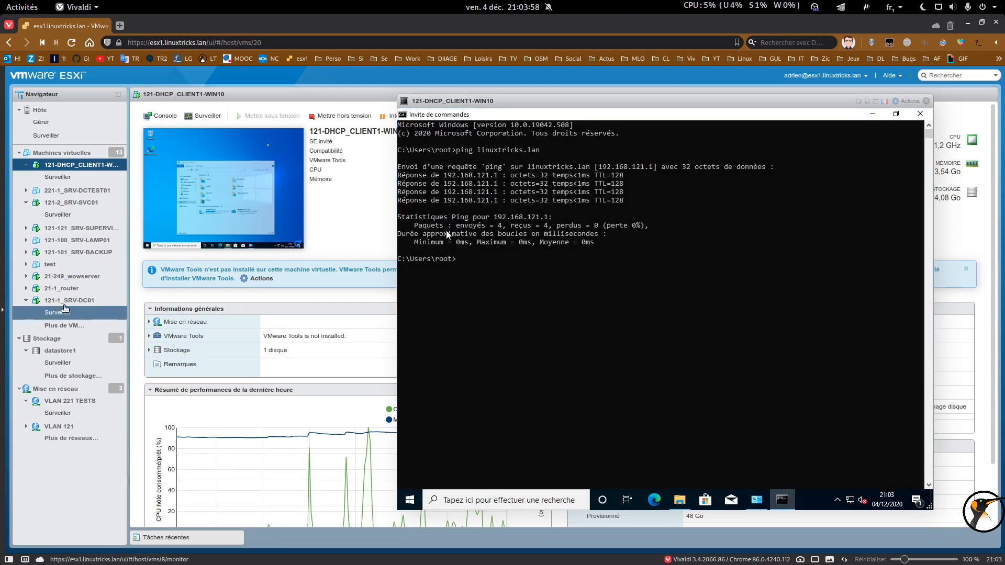
{"action": "left_click", "coordinate": [642, 293]}
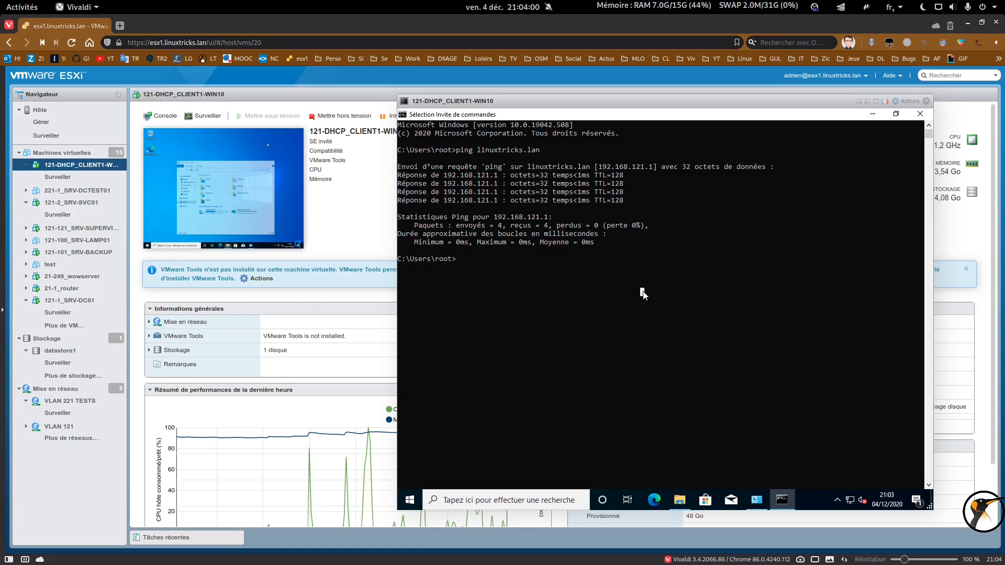
{"action": "type", "text": "ipconfig /all"}
{"action": "key", "text": "Return"}
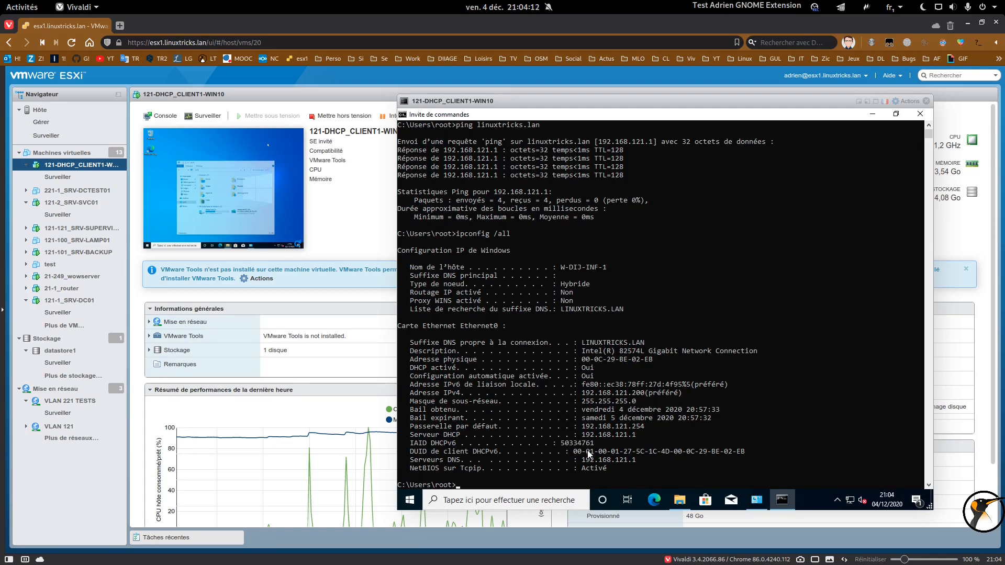
Step: Highlight the DHCP server, IPv4 address 192.168.121.200 and DNS server in the output
{"action": "left_click_drag", "start_coordinate": [583, 436], "coordinate": [600, 436]}
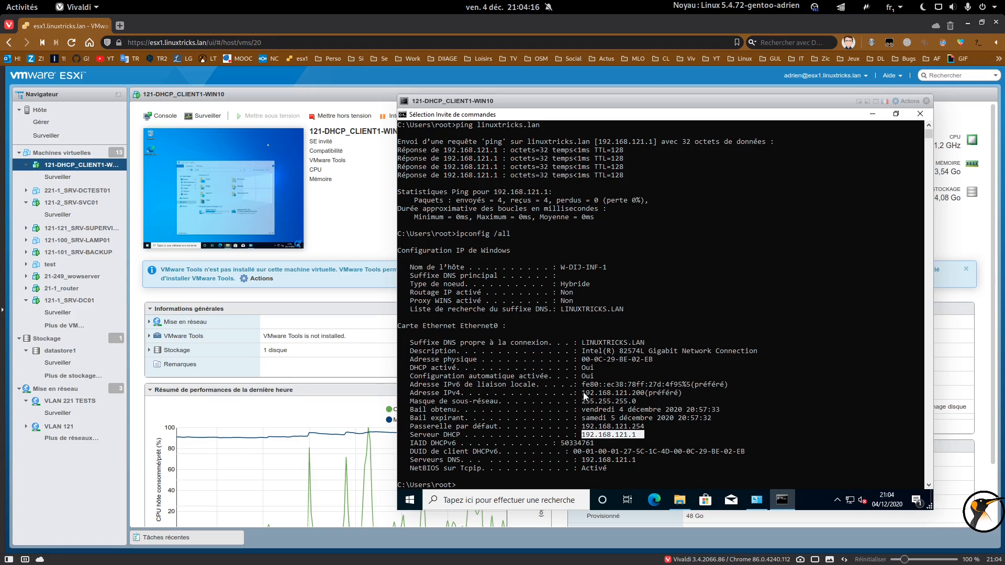
{"action": "left_click_drag", "start_coordinate": [582, 392], "coordinate": [635, 397]}
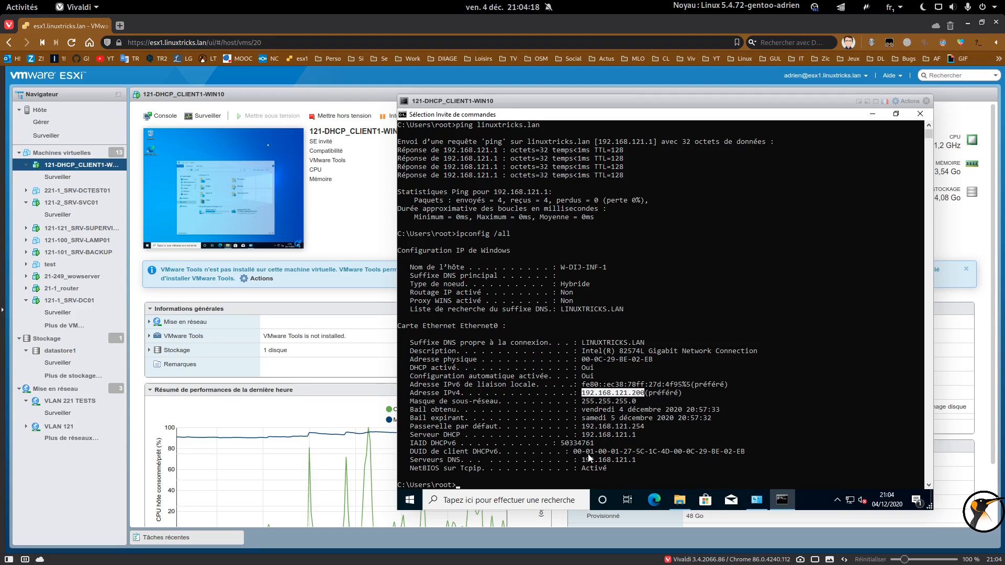
{"action": "left_click_drag", "start_coordinate": [577, 459], "coordinate": [640, 461]}
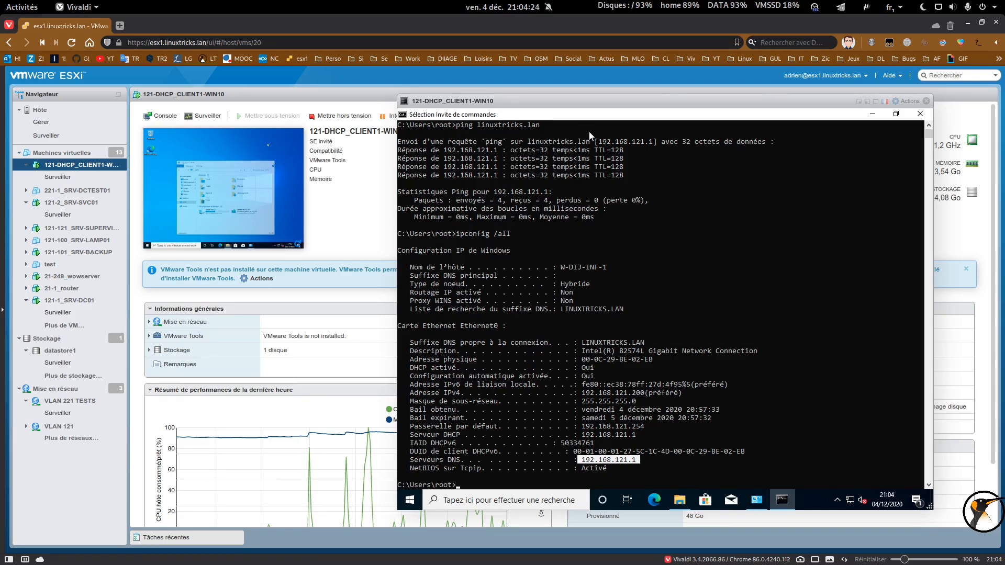
{"action": "left_click", "coordinate": [654, 250]}
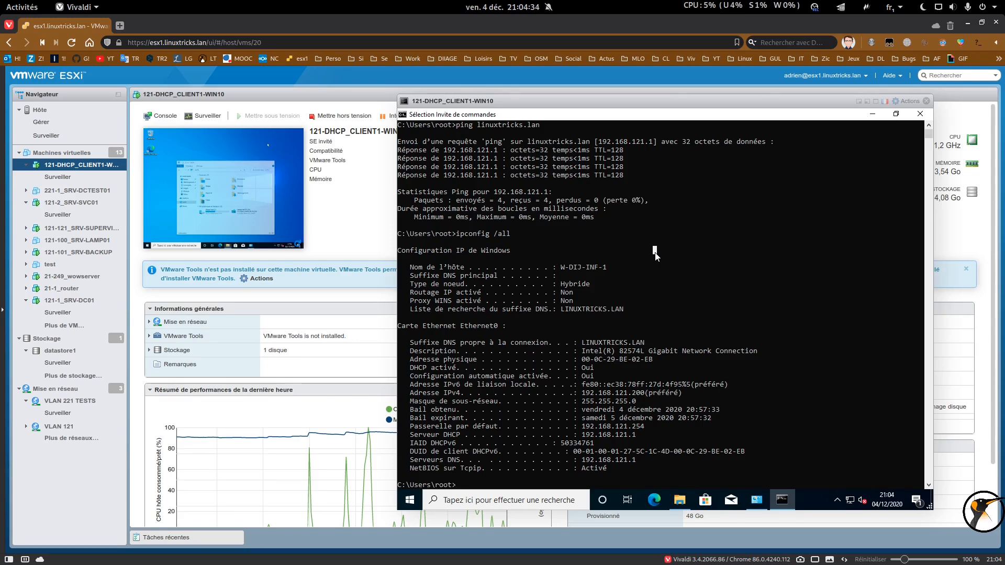
Step: Highlight the host name W-DIJ-INF-1, close the Command Prompt and restore the System window
{"action": "left_click_drag", "start_coordinate": [408, 270], "coordinate": [630, 268]}
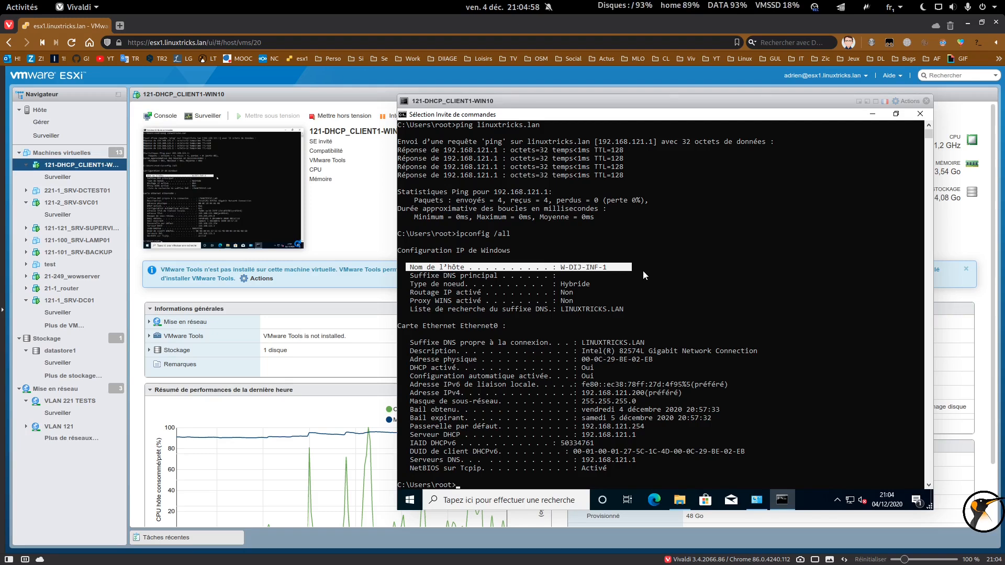
{"action": "left_click", "coordinate": [626, 272]}
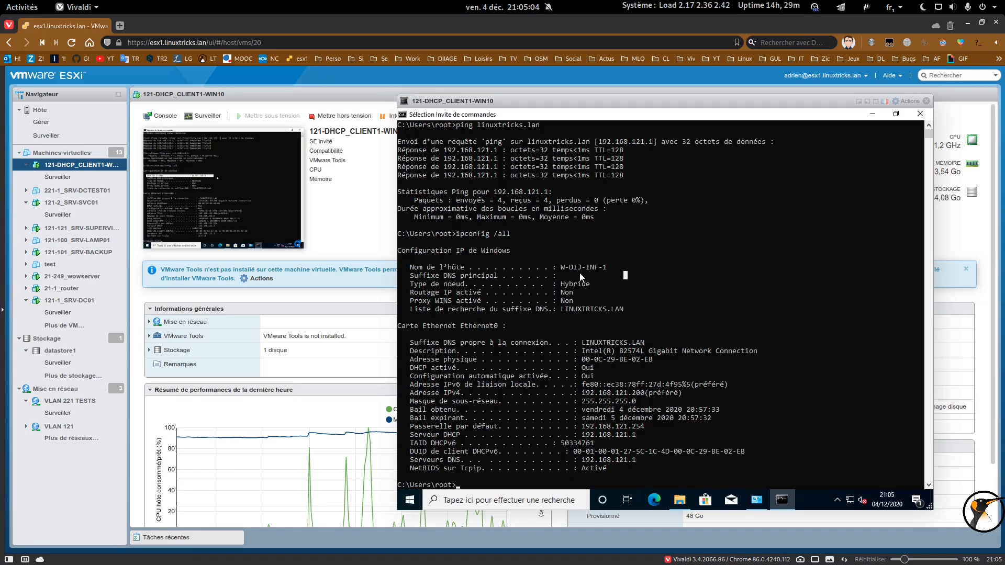
{"action": "left_click_drag", "start_coordinate": [560, 266], "coordinate": [609, 268]}
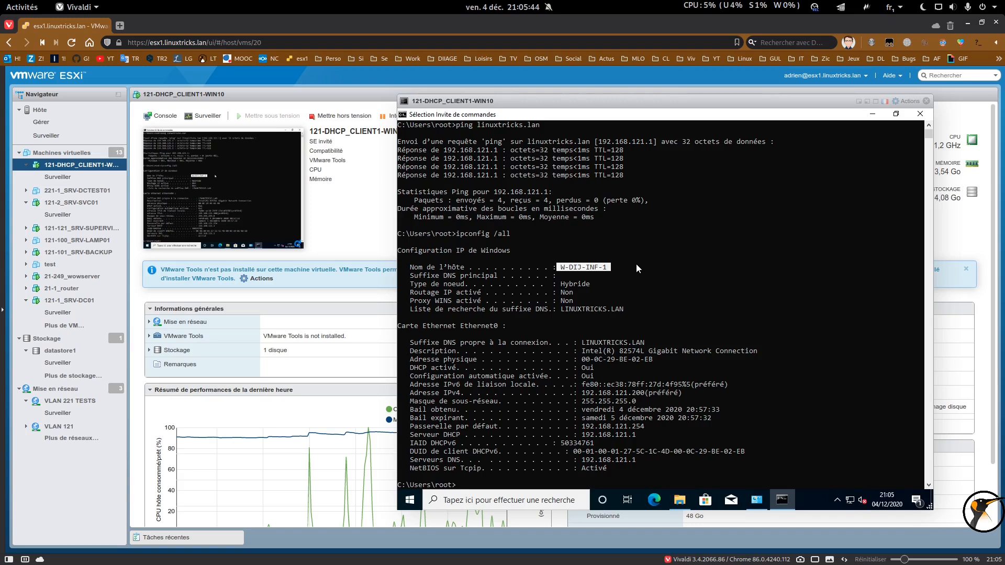
{"action": "left_click", "coordinate": [921, 117]}
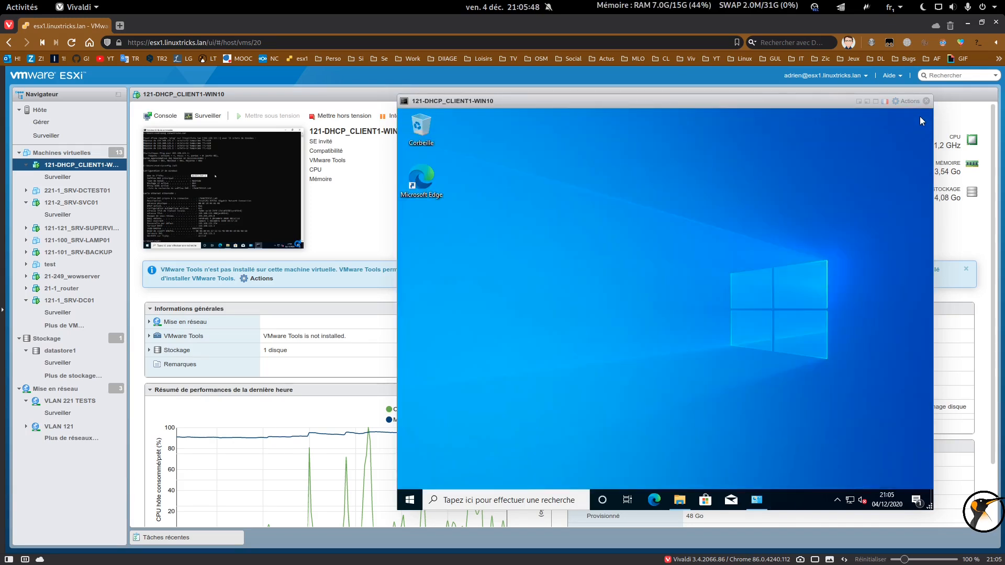
{"action": "left_click", "coordinate": [757, 499]}
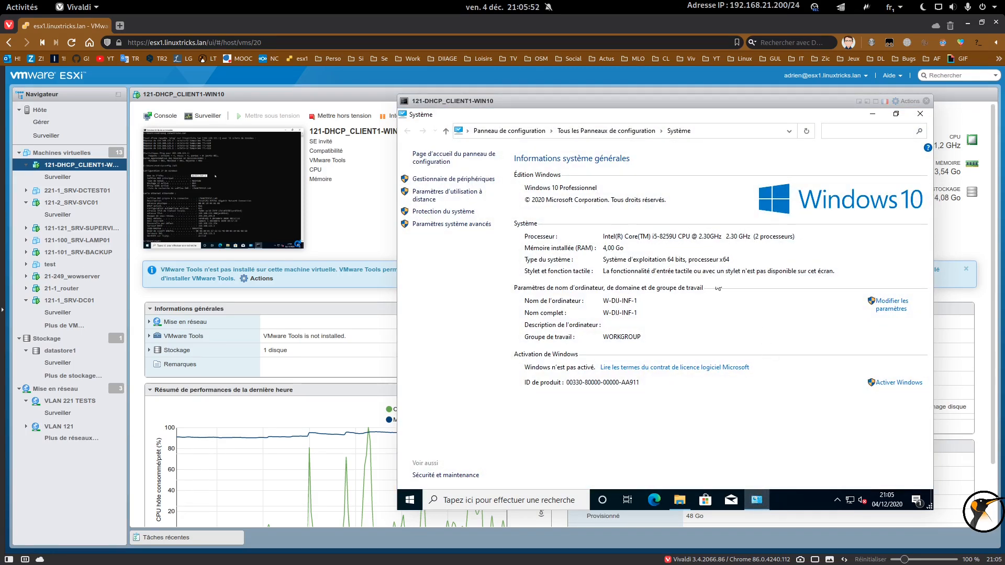
Step: Change the computer's membership from workgroup to the linuxtricks.lan domain and confirm
{"action": "left_click", "coordinate": [891, 309]}
{"action": "left_click", "coordinate": [570, 288]}
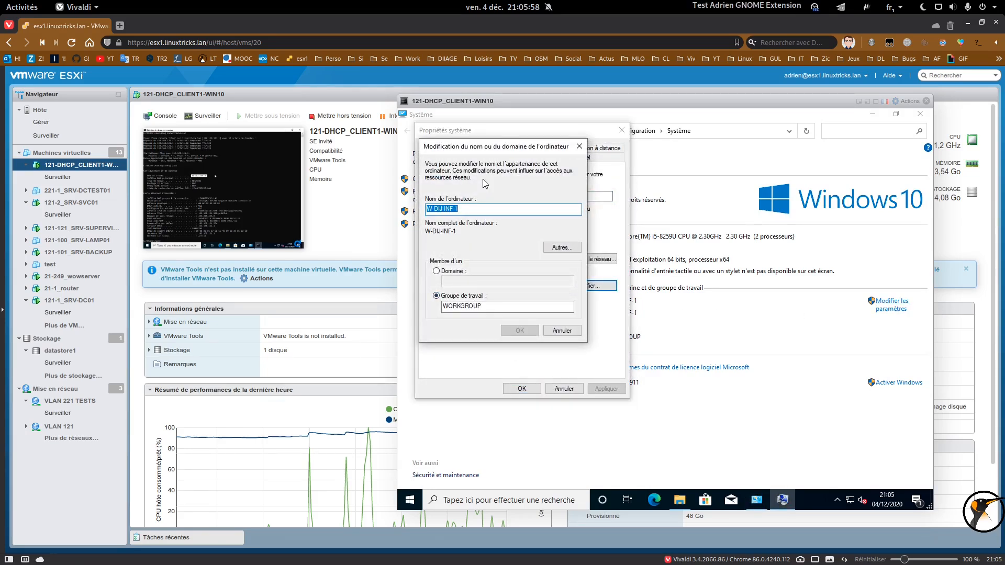
{"action": "left_click_drag", "start_coordinate": [498, 150], "coordinate": [694, 149]}
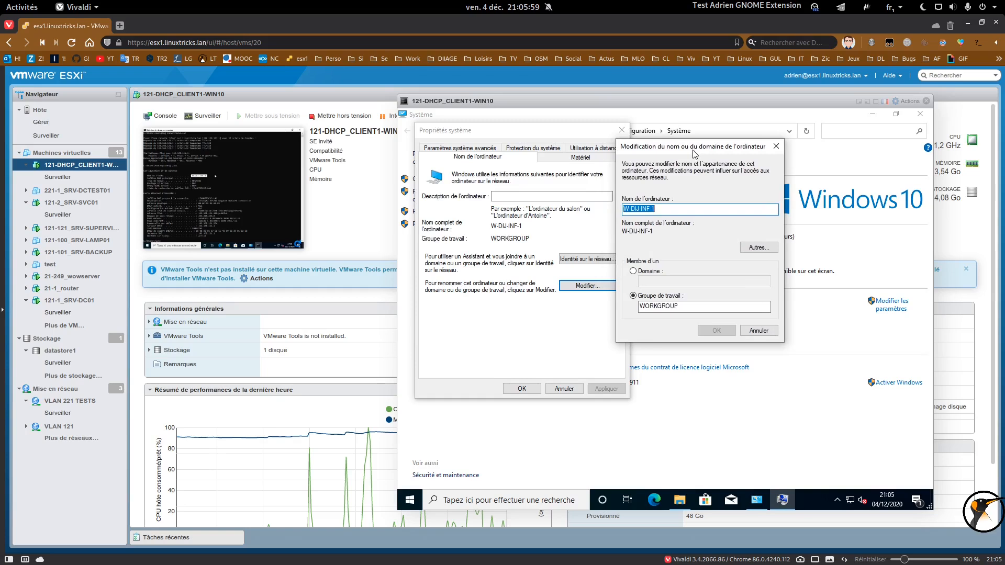
{"action": "left_click", "coordinate": [633, 272]}
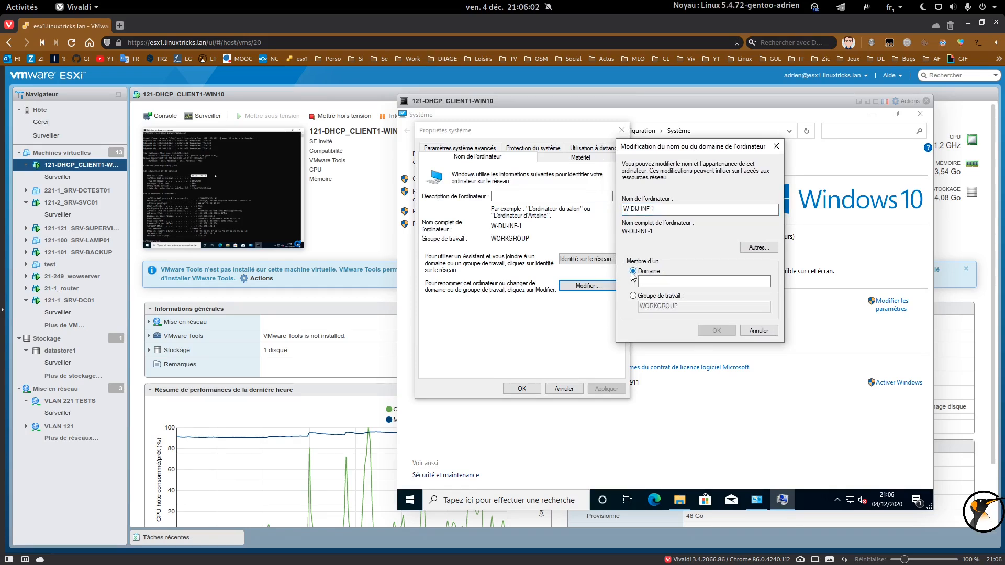
{"action": "left_click", "coordinate": [641, 281]}
{"action": "type", "text": "linuxtricks.lan"}
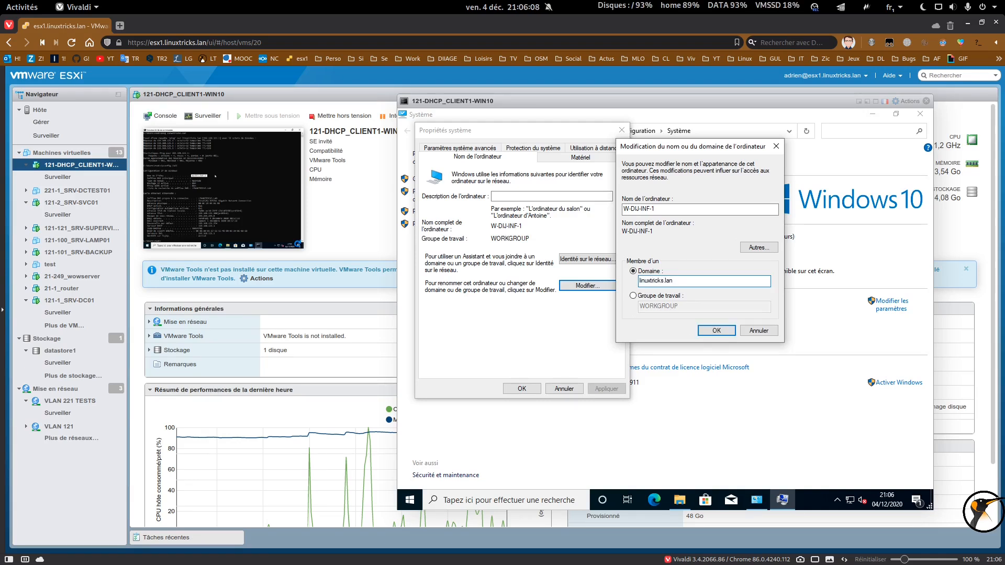
{"action": "left_click", "coordinate": [715, 331]}
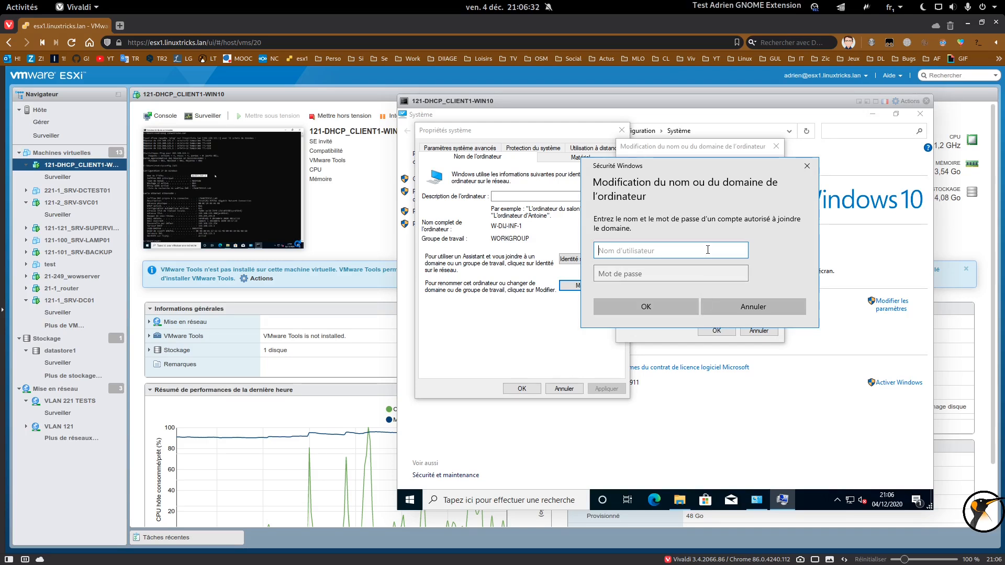
Step: Enter the domain admin account's user name and password to authorize the join
{"action": "type", "text": "adrien.linuxtricks"}
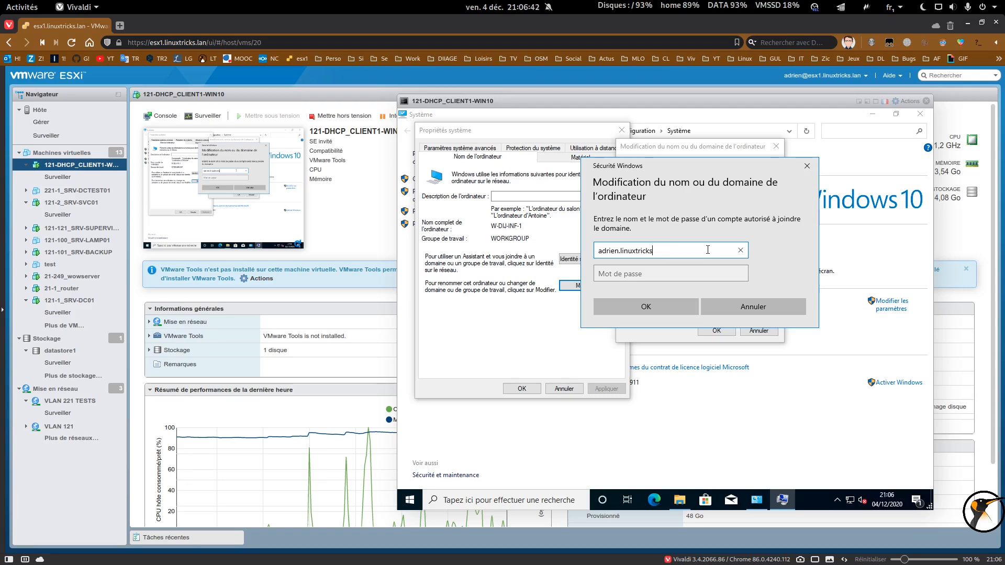
{"action": "left_click", "coordinate": [705, 269]}
{"action": "type", "text": "•••••"}
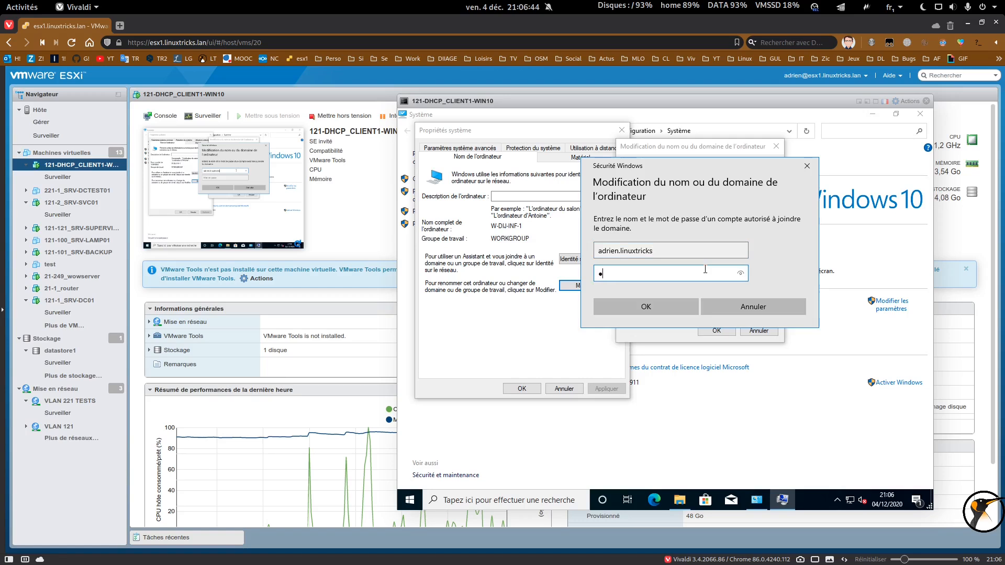
{"action": "type", "text": "••••••••"}
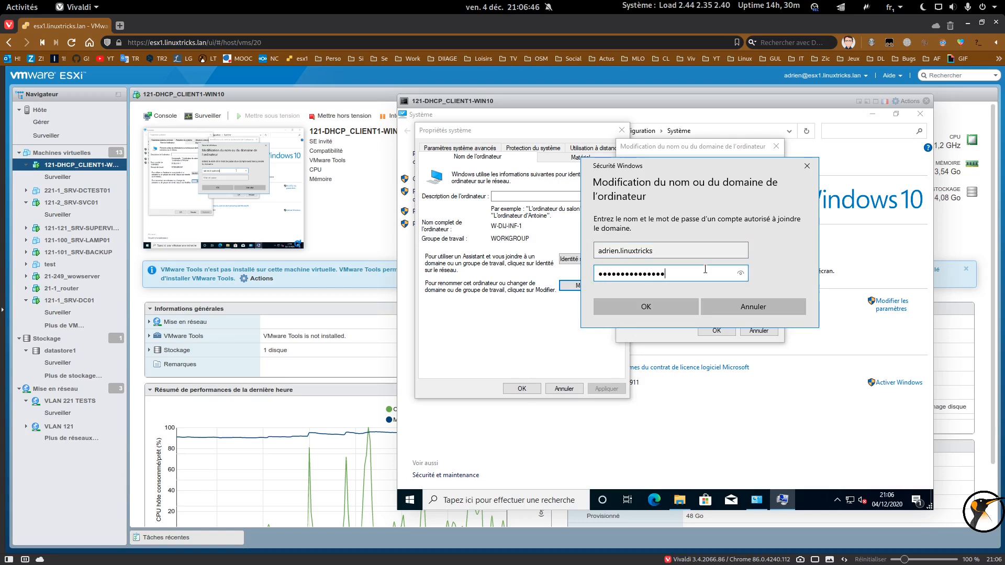
{"action": "key", "text": "BackSpace"}
{"action": "key", "text": "BackSpace"}
{"action": "key", "text": "BackSpace"}
{"action": "key", "text": "BackSpace"}
{"action": "key", "text": "BackSpace"}
{"action": "key", "text": "BackSpace"}
{"action": "key", "text": "BackSpace"}
{"action": "key", "text": "BackSpace"}
{"action": "key", "text": "BackSpace"}
{"action": "key", "text": "BackSpace"}
{"action": "key", "text": "BackSpace"}
{"action": "key", "text": "BackSpace"}
{"action": "key", "text": "BackSpace"}
{"action": "type", "text": "••••••••••••••••••"}
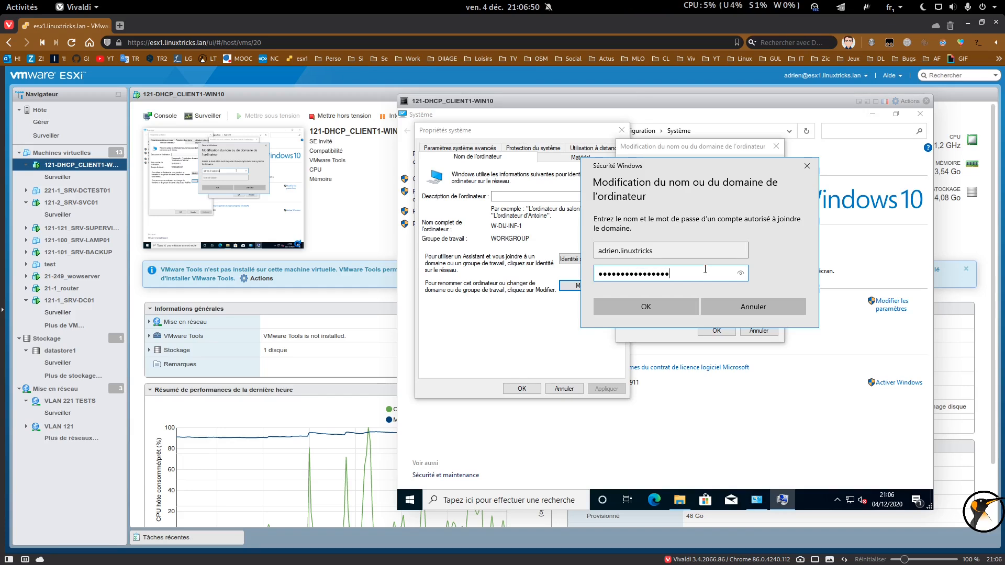
{"action": "key", "text": "Return"}
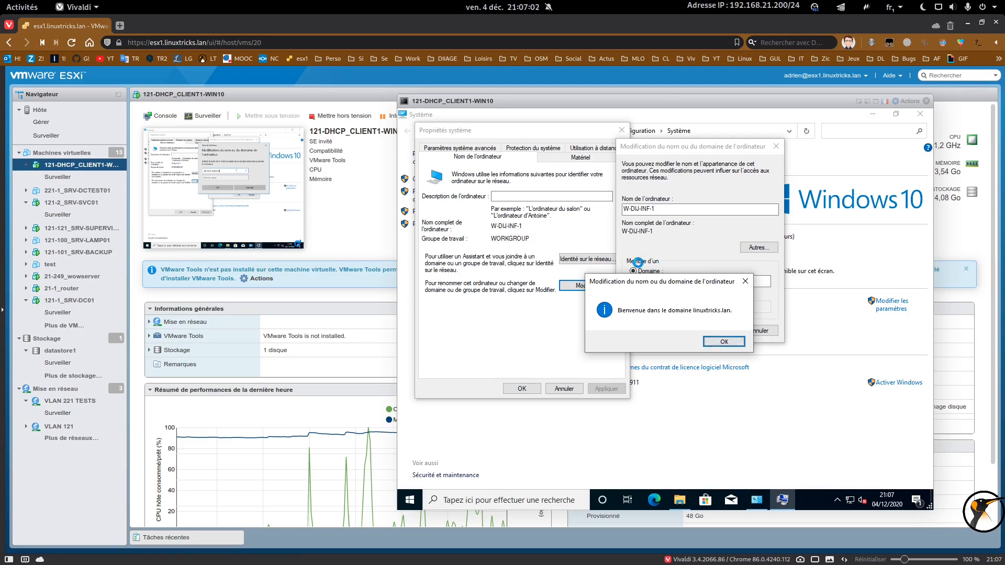
Step: Acknowledge the welcome to linuxtricks.lan and restart-required messages, then close System Properties
{"action": "left_click", "coordinate": [724, 342]}
{"action": "left_click", "coordinate": [725, 318]}
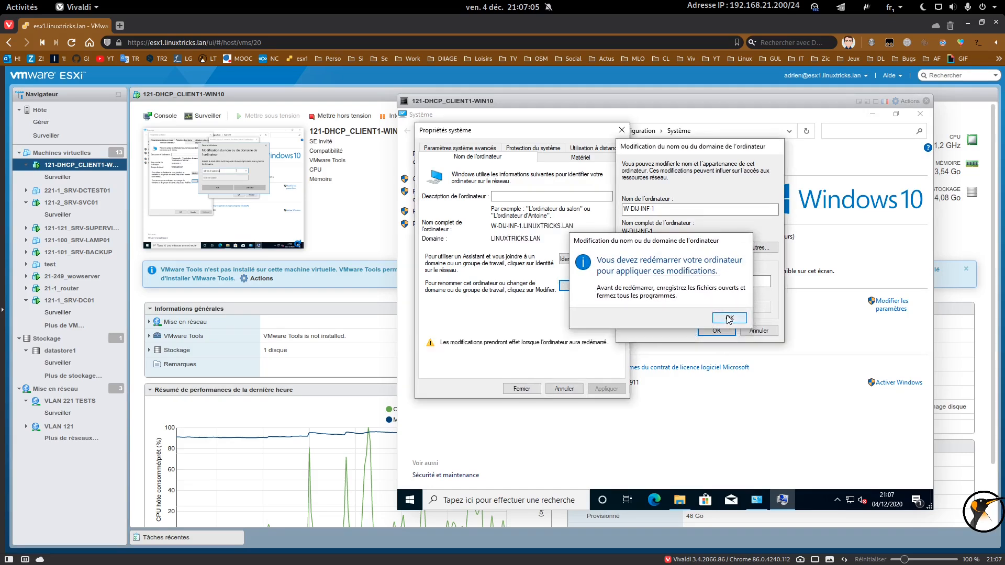
{"action": "left_click", "coordinate": [521, 389]}
Step: Restart the Windows client now and open ADUC on the 121-1_SRV-DC01 console
{"action": "left_click", "coordinate": [618, 318]}
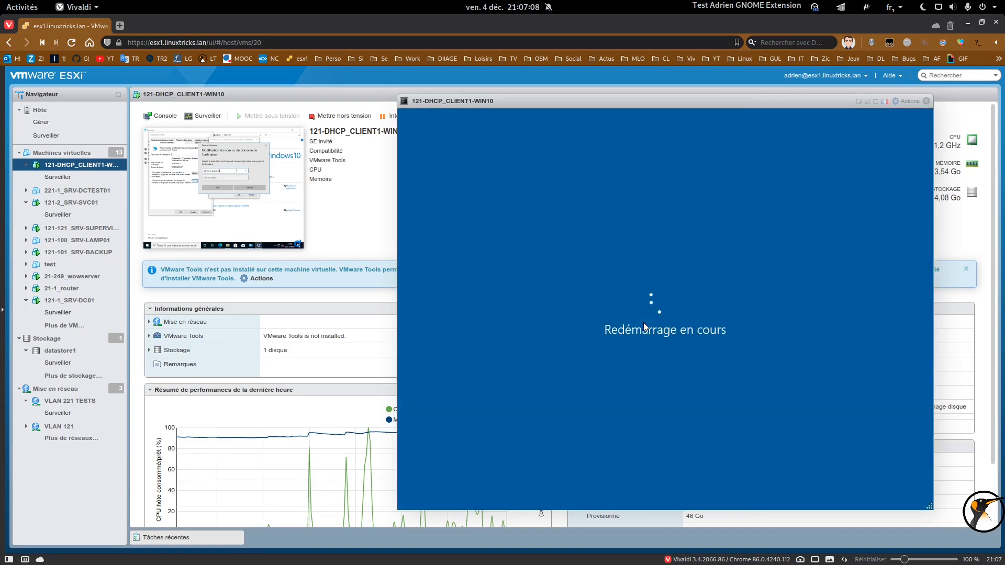
{"action": "left_click", "coordinate": [93, 301]}
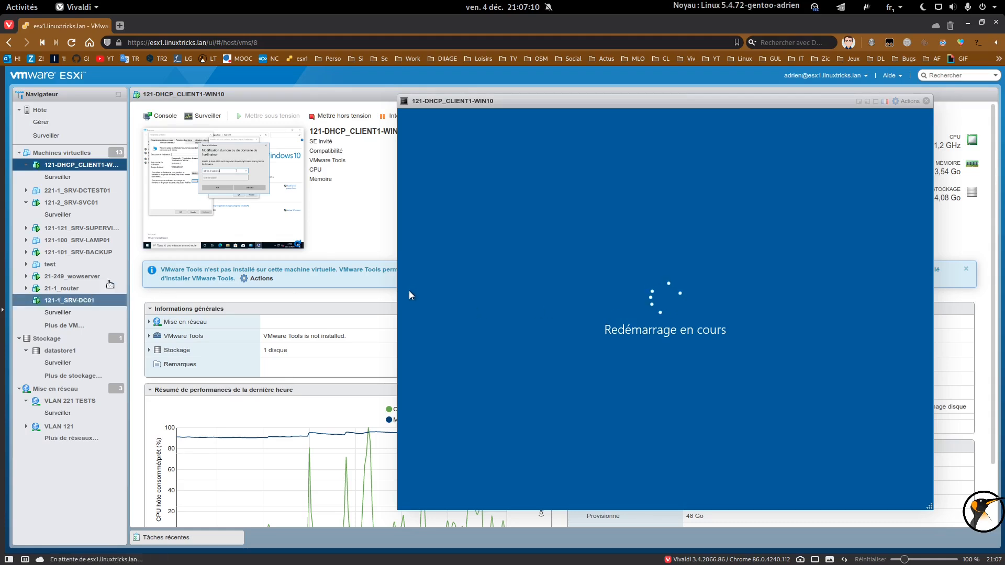
{"action": "left_click", "coordinate": [172, 134]}
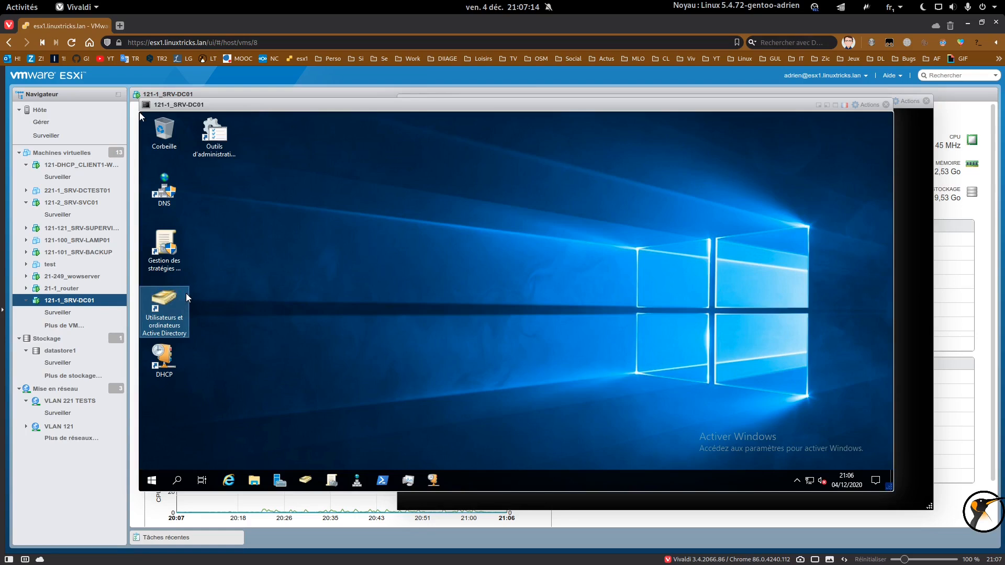
{"action": "double_click", "coordinate": [187, 297]}
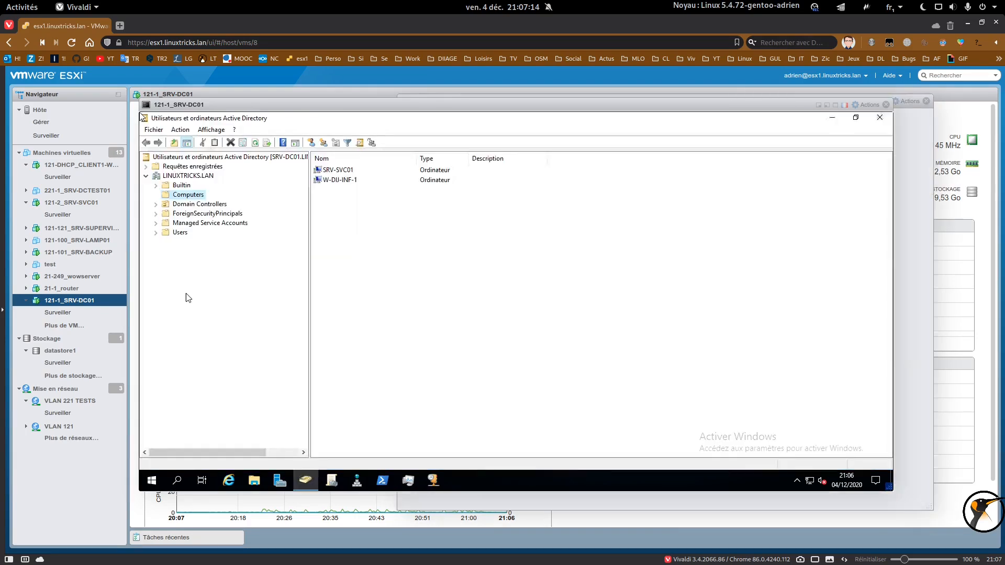
Step: Open the W-DIJ-INF-1 computer account's properties in Computers and start editing its description
{"action": "left_click", "coordinate": [330, 186]}
{"action": "double_click", "coordinate": [327, 183]}
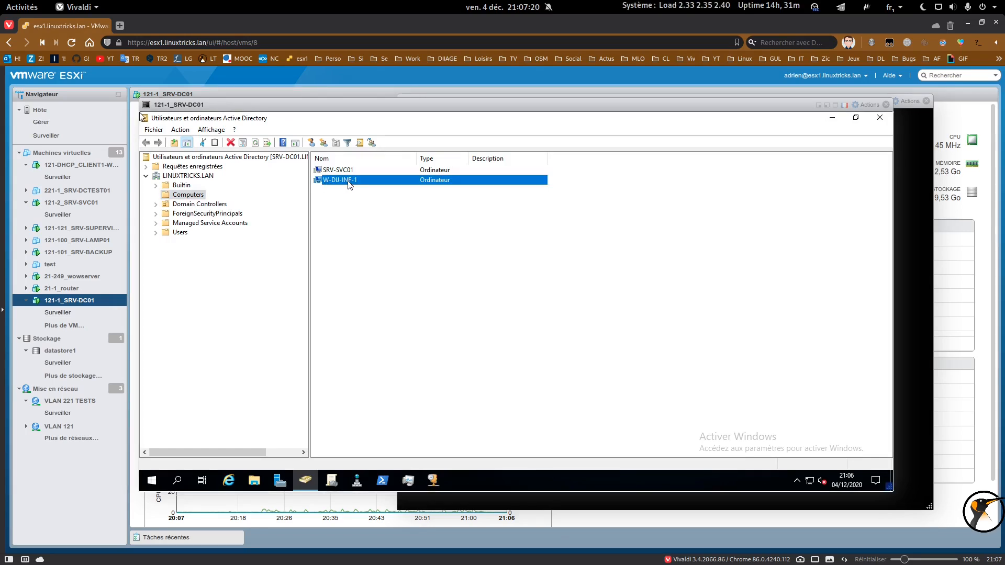
{"action": "left_click", "coordinate": [467, 300]}
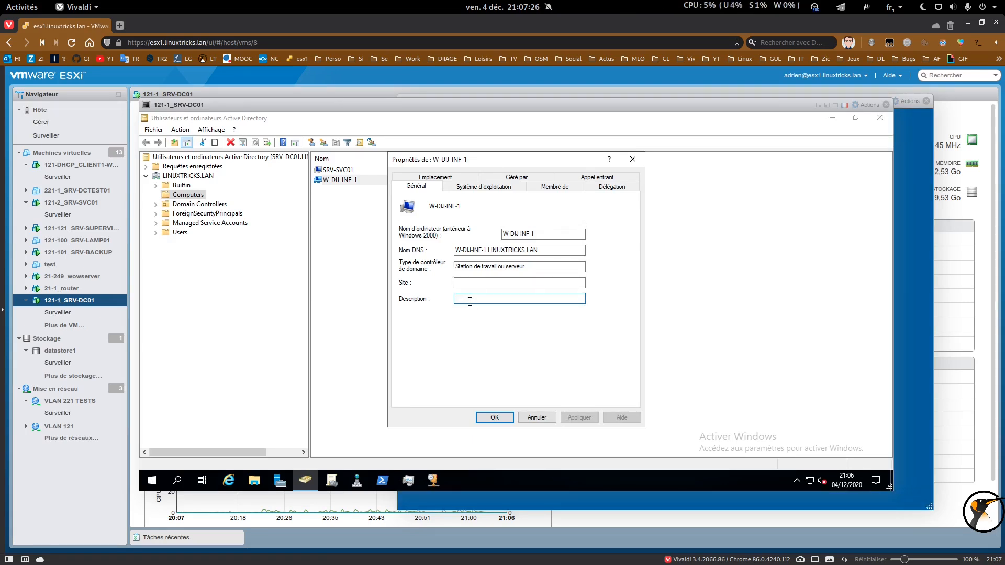
Step: Save the description "Client 1 VMware pour le labo linuxtricks" on W-DIJ-INF-1
{"action": "type", "text": "Client 1 VMware pour l"}
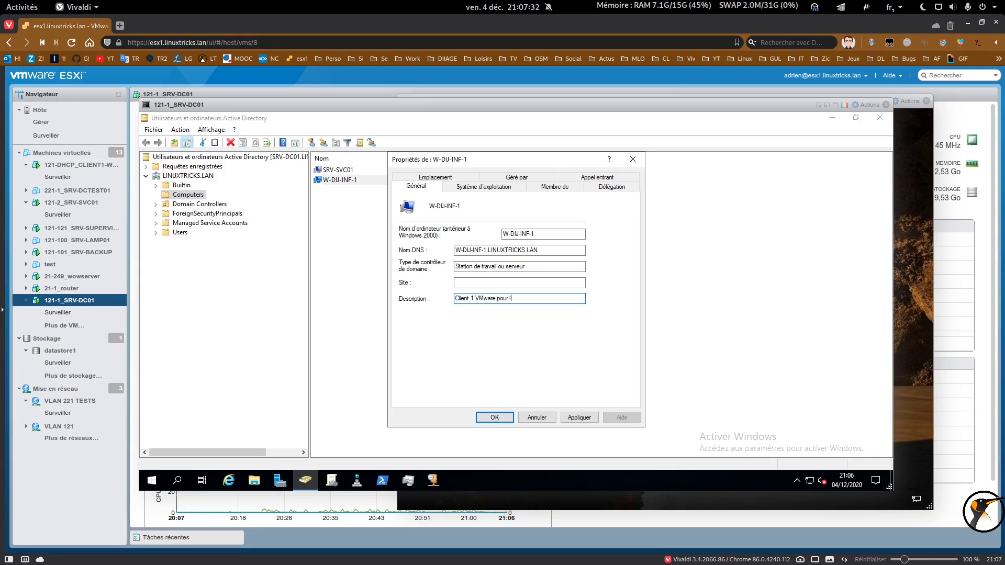
{"action": "type", "text": "icks"}
{"action": "left_click", "coordinate": [563, 417]}
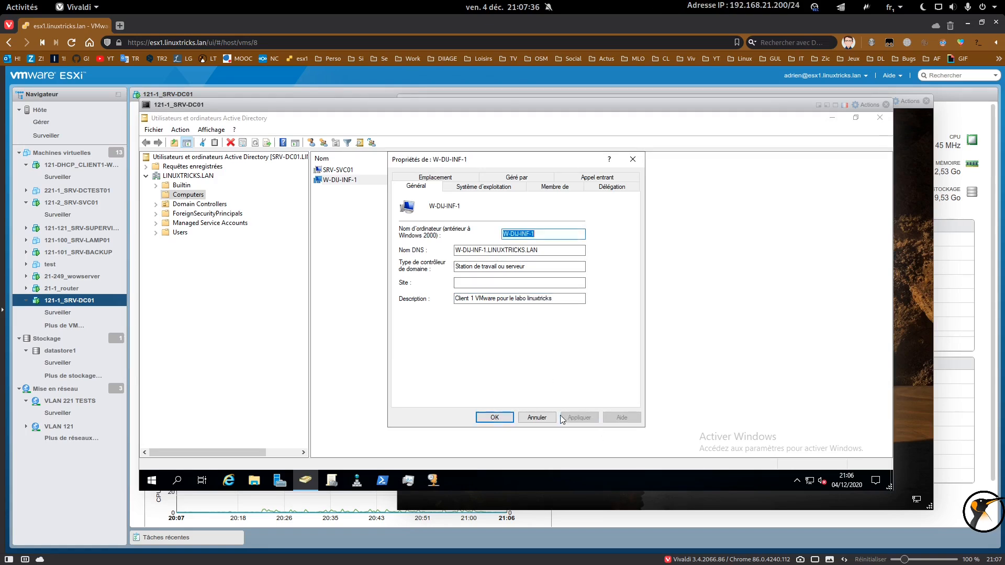
{"action": "left_click", "coordinate": [487, 413]}
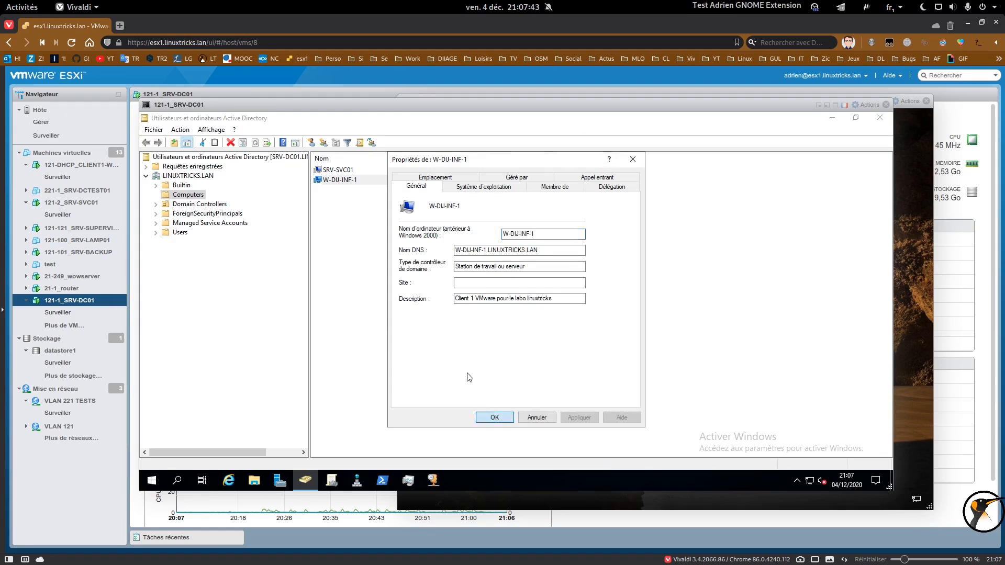
Step: Reopen W-DIJ-INF-1's properties, review the OS, membership, delegation, location, manager and dial-in tabs, then close
{"action": "double_click", "coordinate": [345, 181]}
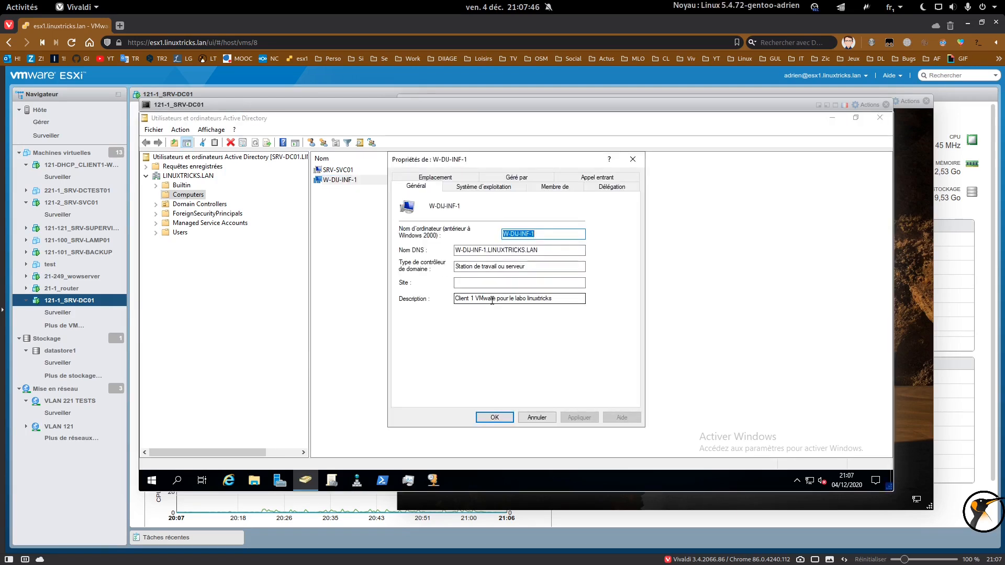
{"action": "left_click", "coordinate": [504, 188]}
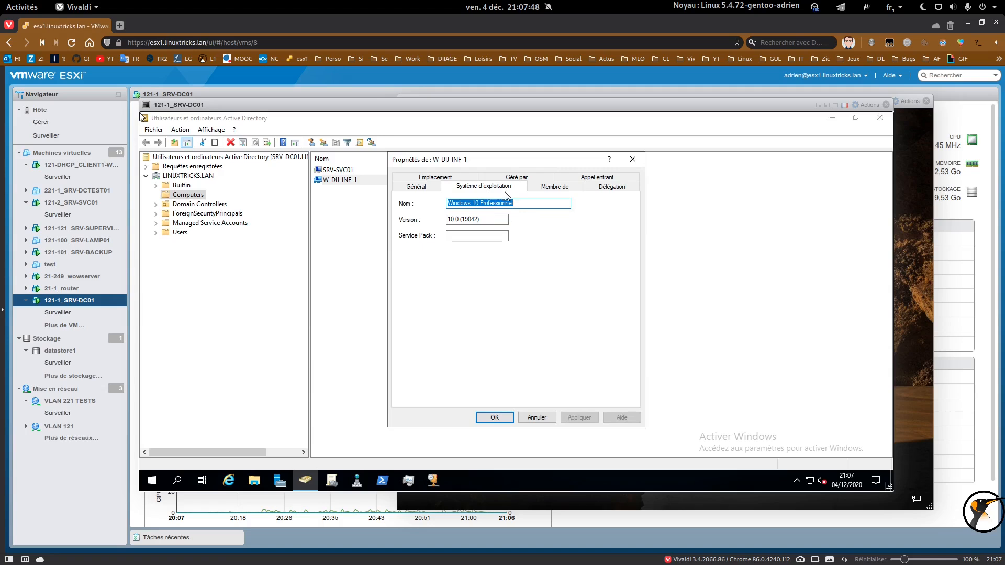
{"action": "left_click", "coordinate": [556, 189]}
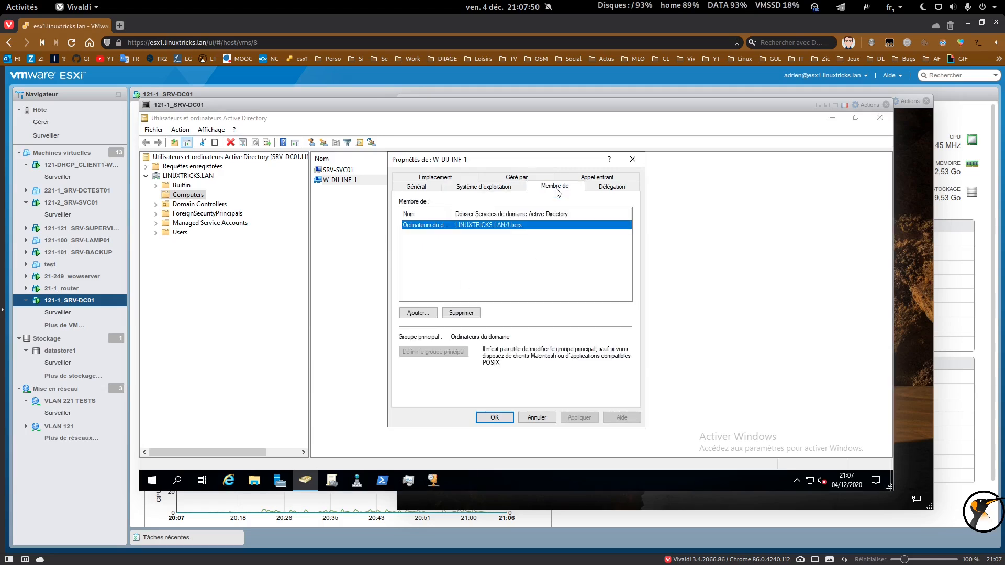
{"action": "left_click_drag", "start_coordinate": [454, 214], "coordinate": [484, 214]}
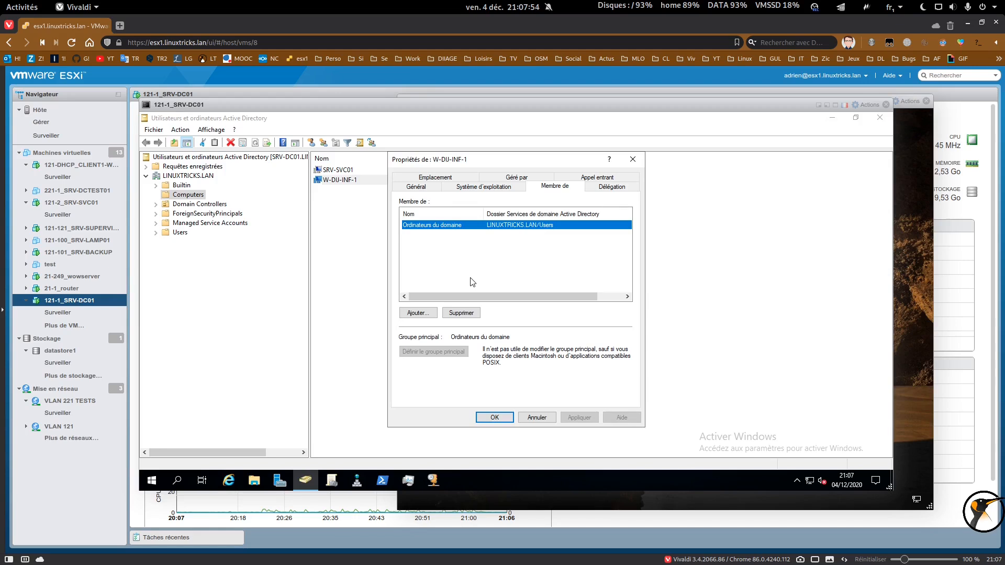
{"action": "left_click", "coordinate": [628, 188]}
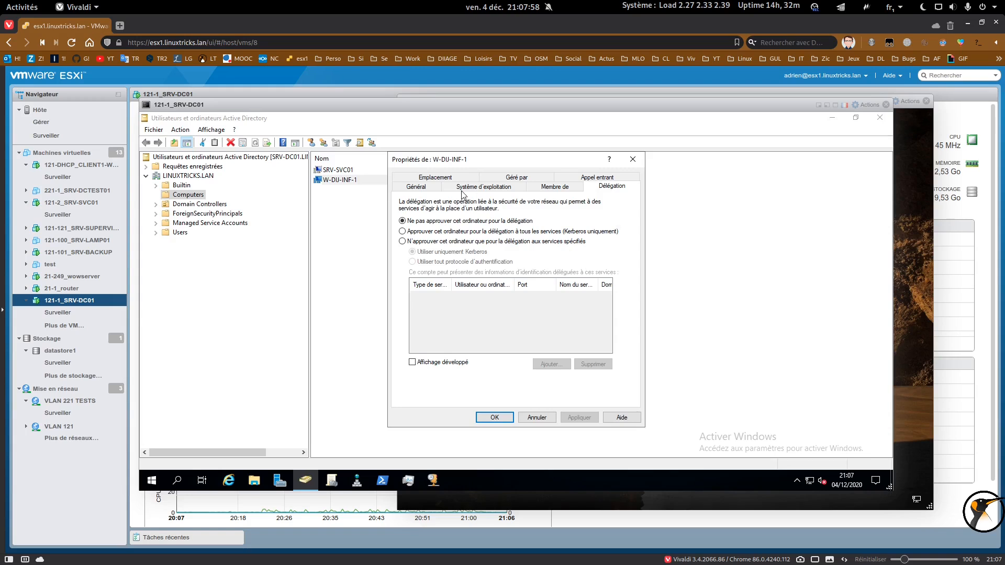
{"action": "left_click", "coordinate": [444, 181]}
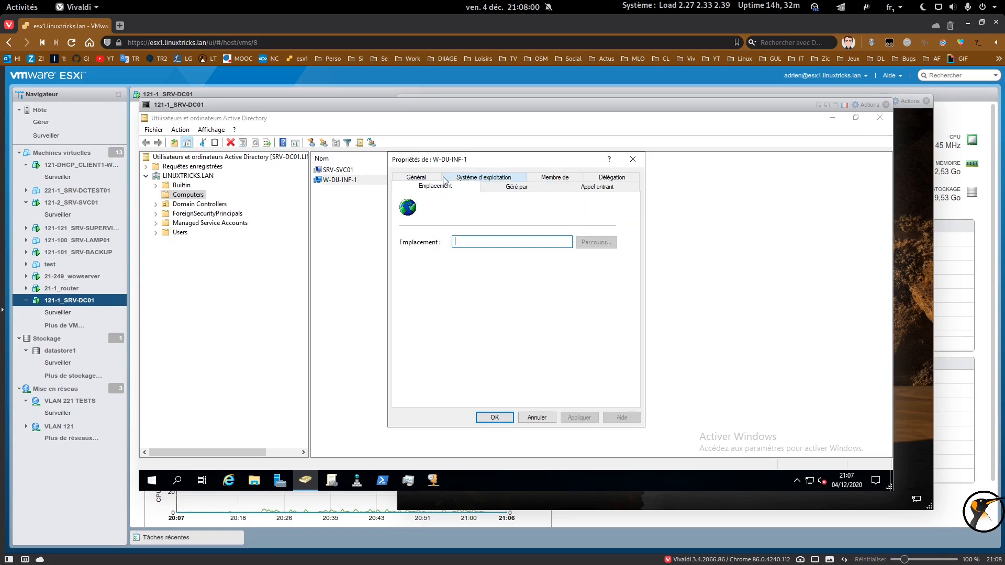
{"action": "left_click", "coordinate": [503, 190]}
{"action": "left_click", "coordinate": [591, 191]}
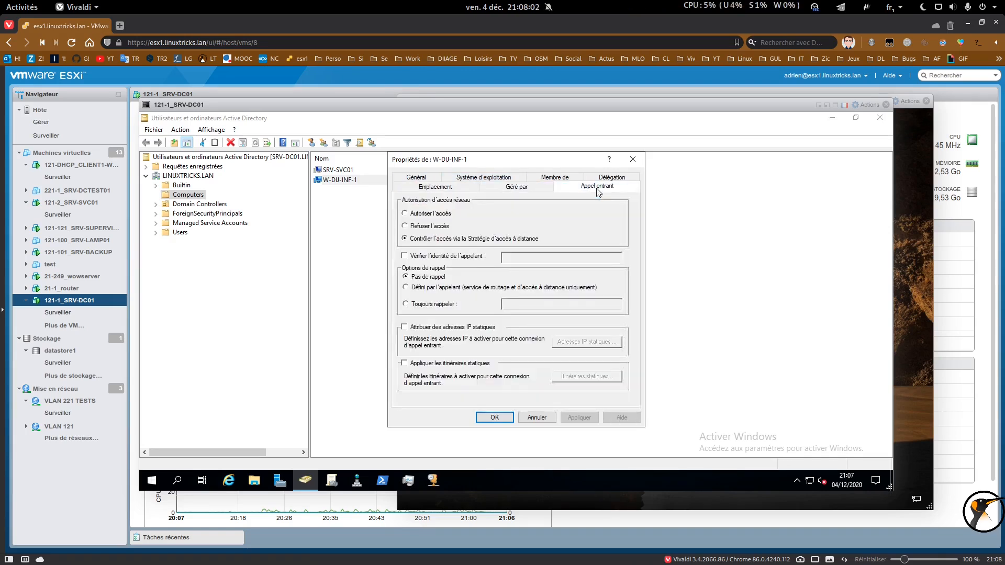
{"action": "left_click", "coordinate": [633, 159]}
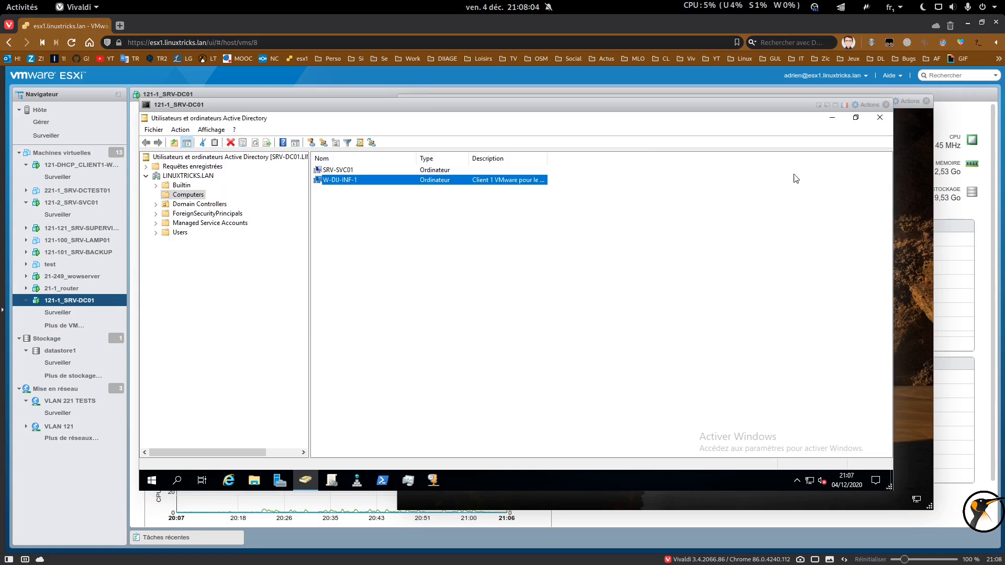
Step: On the Windows 10 client, sign in as Autre utilisateur with a domain account's username and password
{"action": "left_click", "coordinate": [910, 139]}
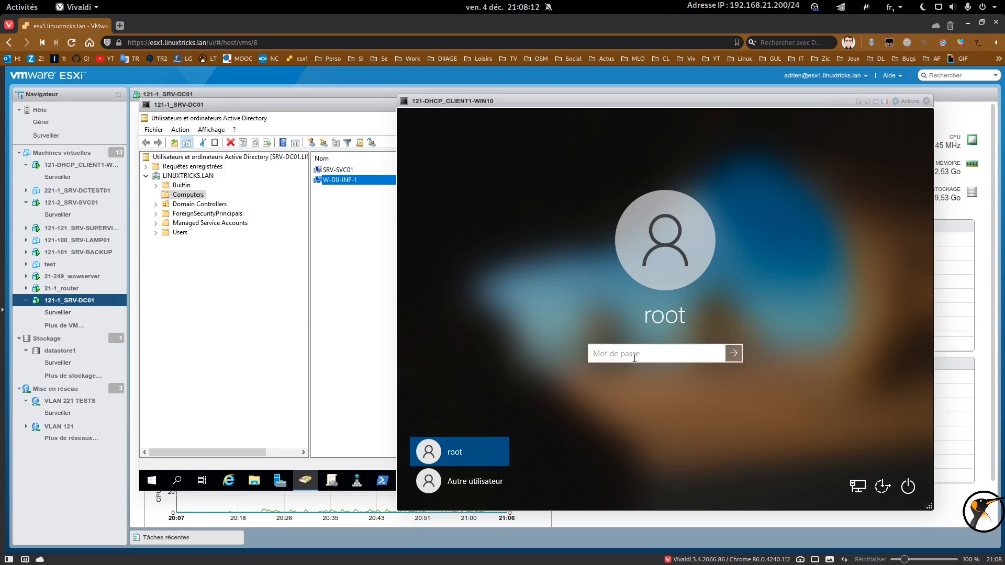
{"action": "left_click", "coordinate": [482, 492]}
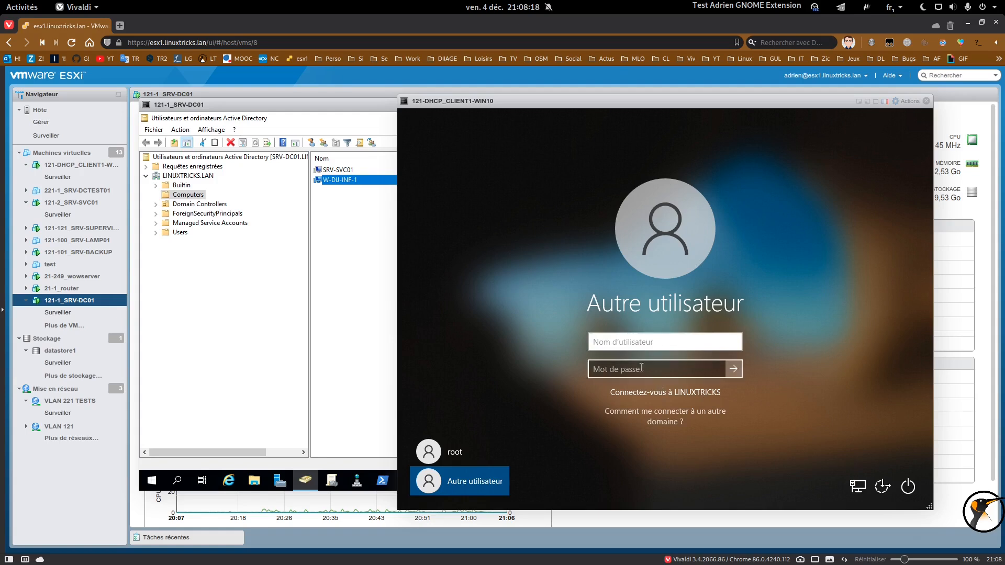
{"action": "type", "text": "adrien"}
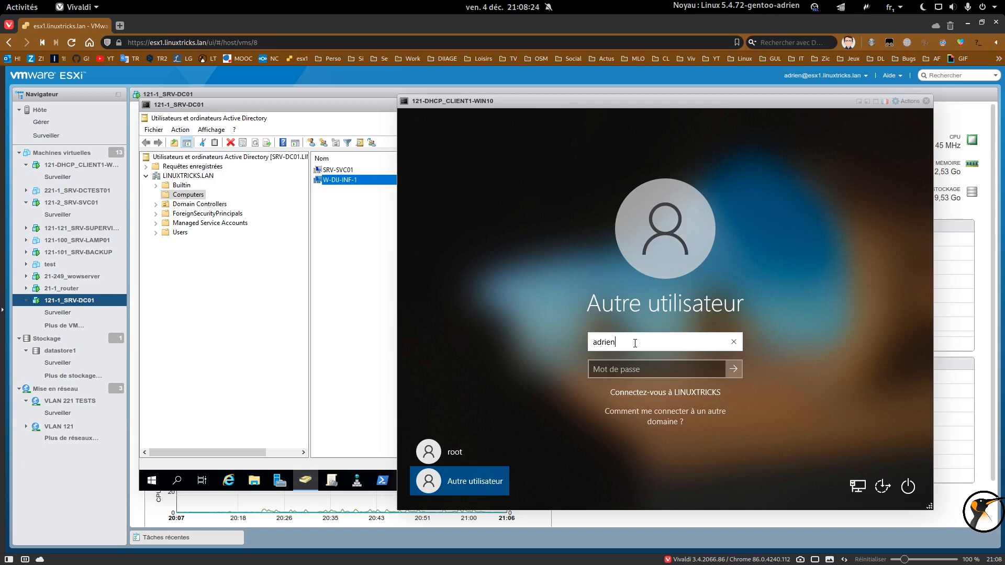
{"action": "type", "text": ".linuxtricks"}
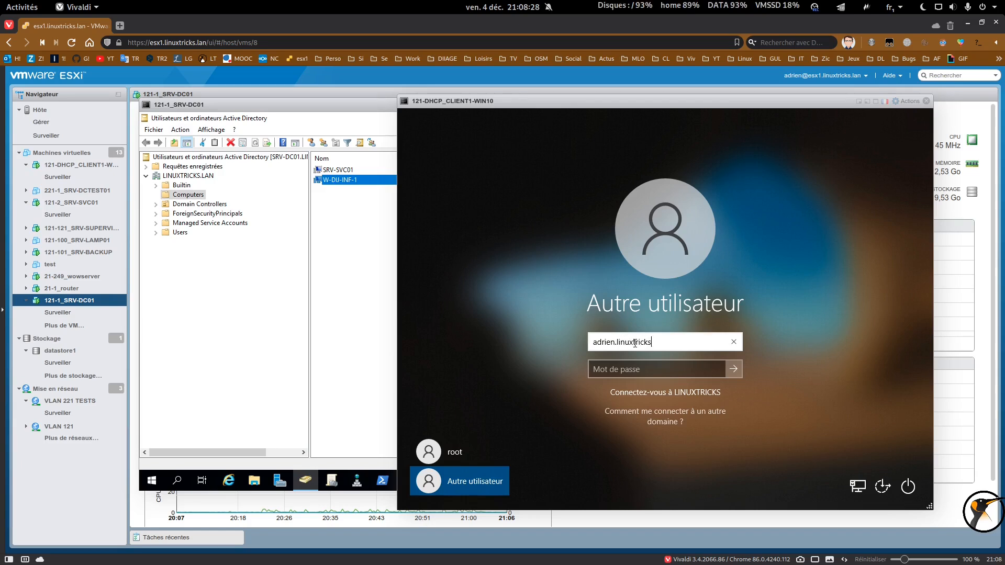
{"action": "key", "text": "Tab"}
{"action": "type", "text": "•••••••••••••••••••"}
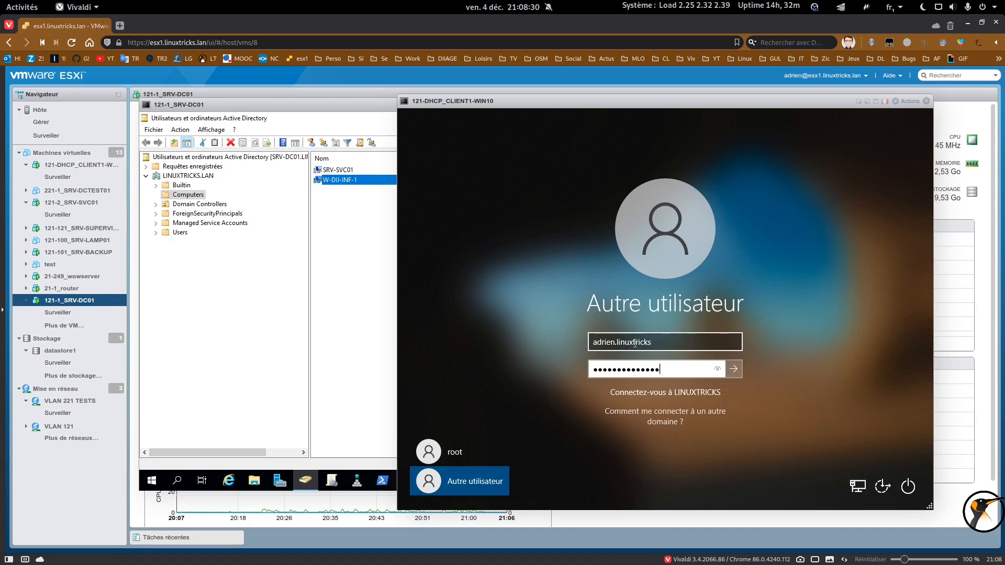
{"action": "key", "text": "Return"}
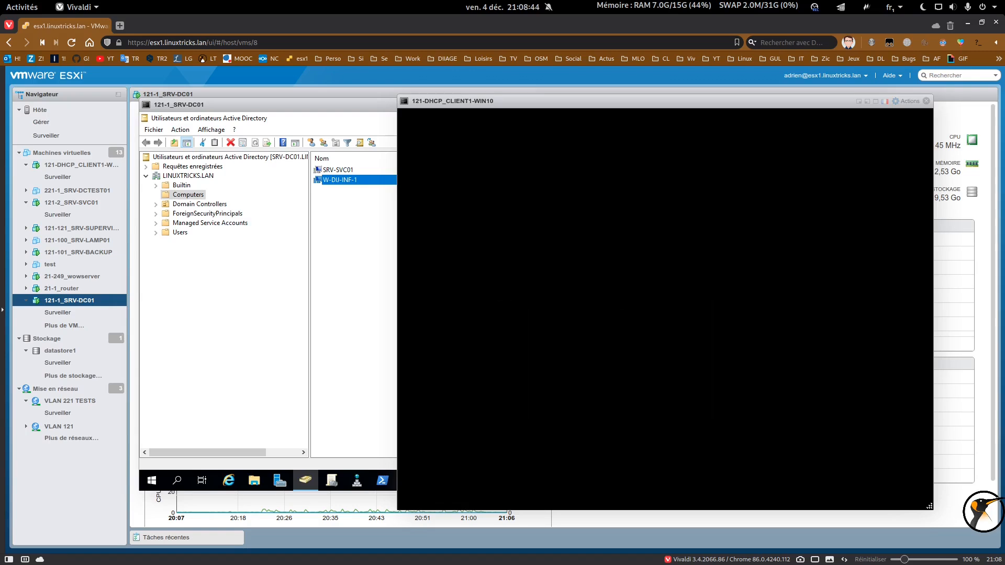
Step: On the domain controller, open the LINUXTRICKS.LAN Users container and bring up its context menu
{"action": "left_click", "coordinate": [298, 106]}
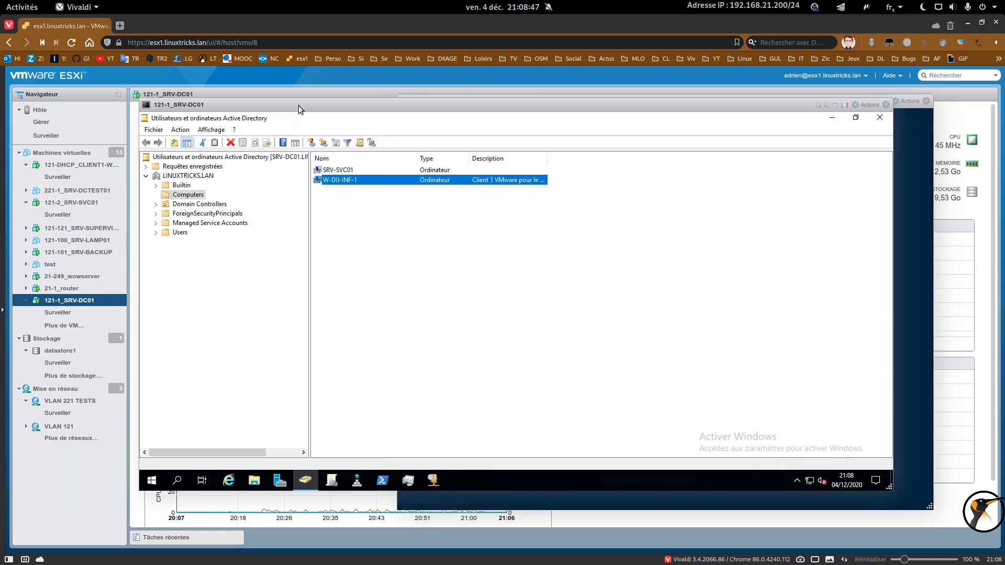
{"action": "left_click", "coordinate": [180, 233]}
{"action": "left_click", "coordinate": [361, 239]}
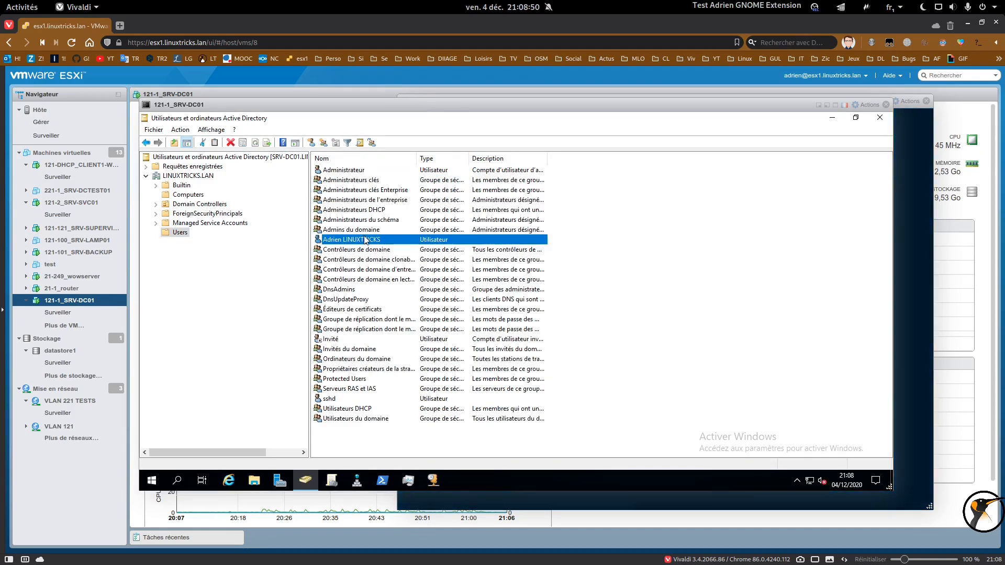
{"action": "right_click", "coordinate": [654, 251]}
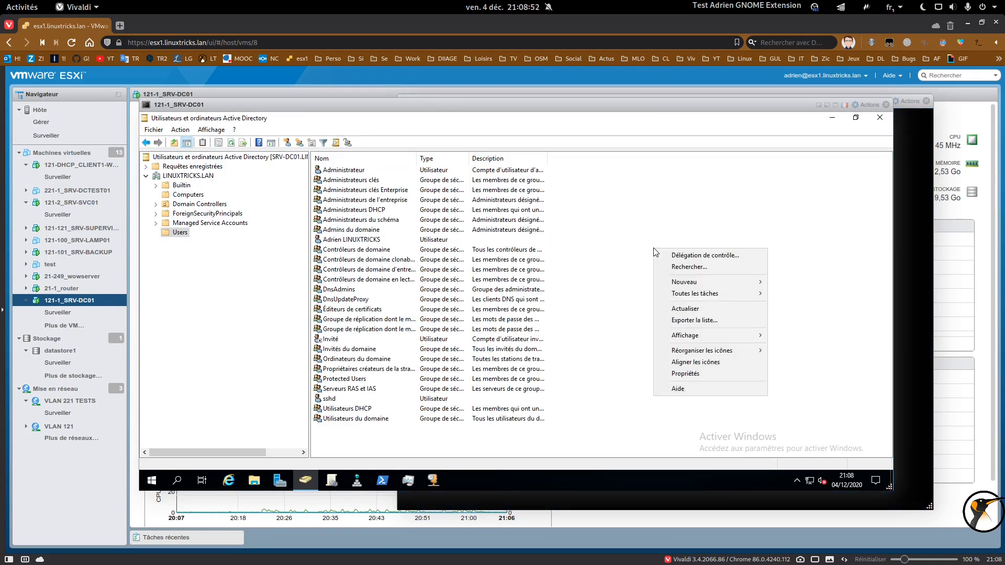
Step: Start a new domain user and enter the new user's first name, surname and logon name
{"action": "mouse_move", "coordinate": [678, 284]}
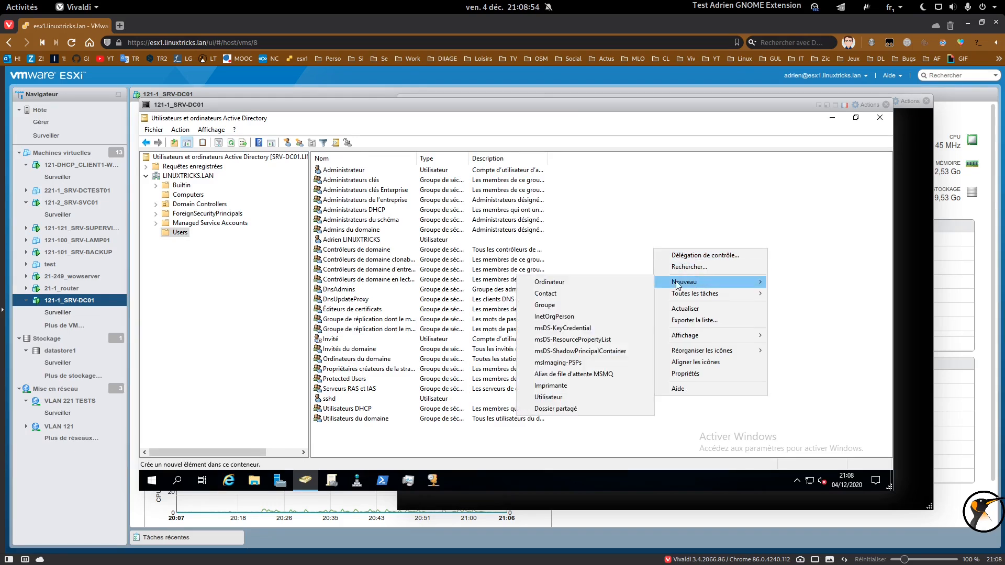
{"action": "left_click", "coordinate": [592, 396]}
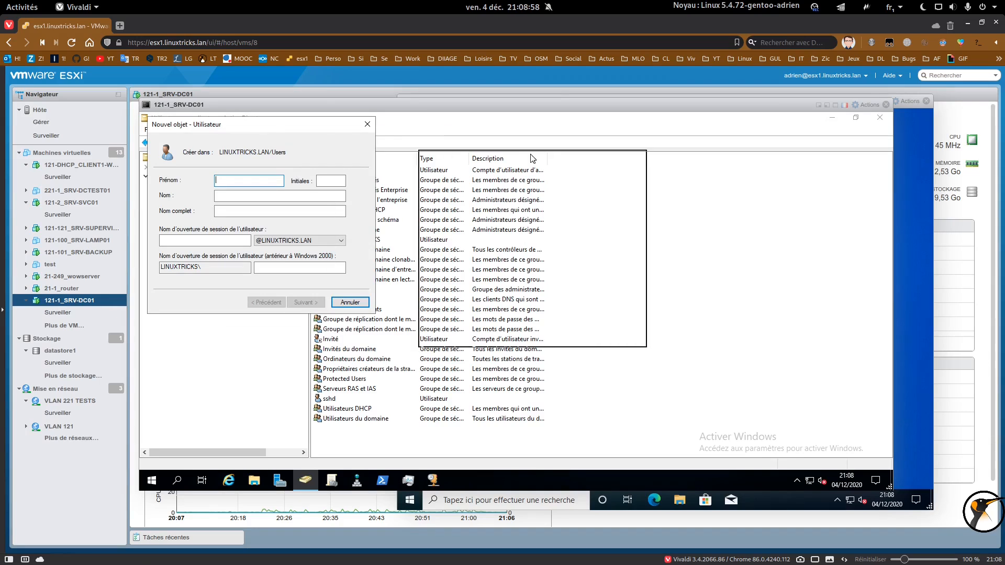
{"action": "type", "text": "A"}
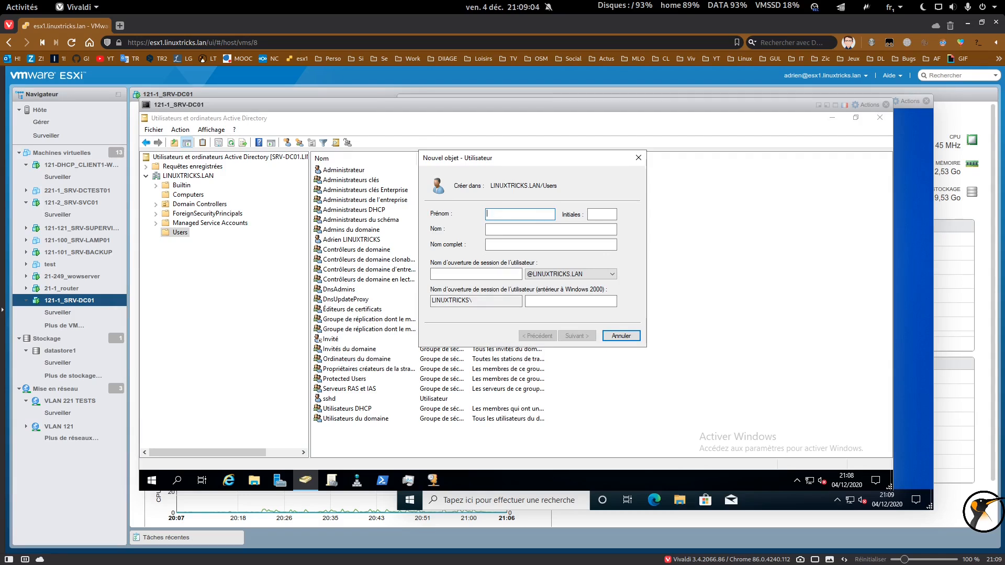
{"action": "type", "text": "Adeline"}
{"action": "key", "text": "Tab"}
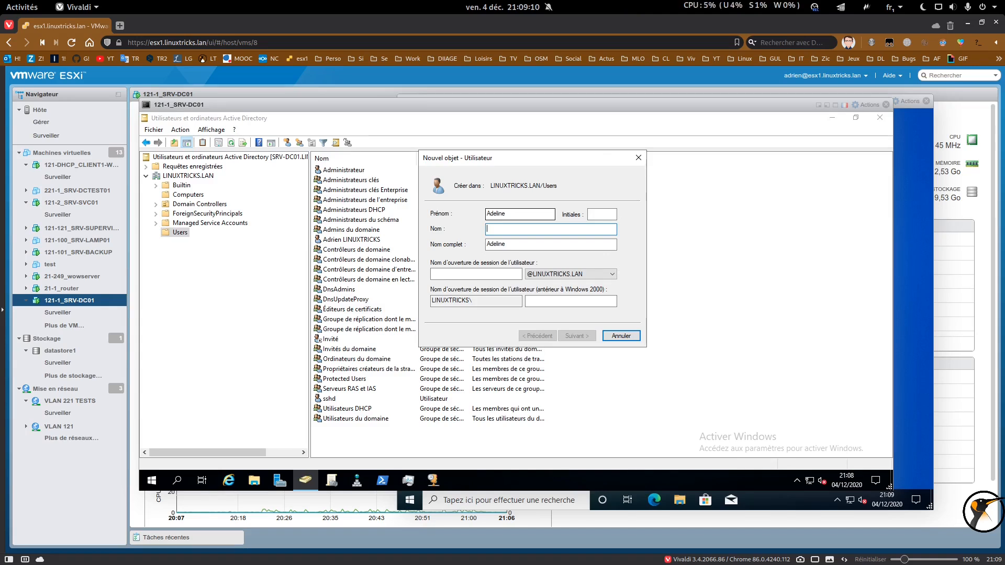
{"action": "type", "text": "DU"}
{"action": "key", "text": "Tab"}
{"action": "key", "text": "Tab"}
{"action": "type", "text": "adrie"}
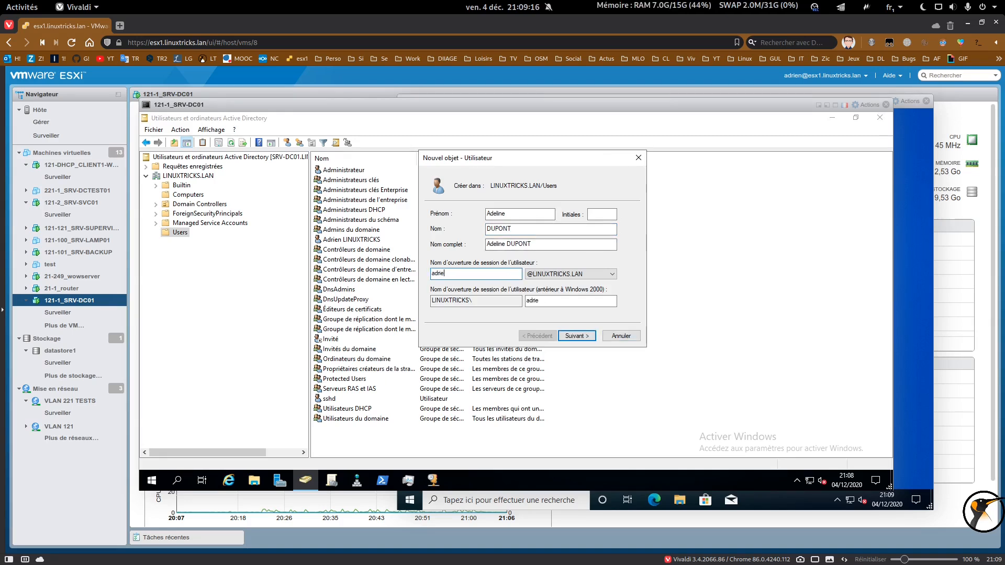
{"action": "type", "text": "nline.dupont"}
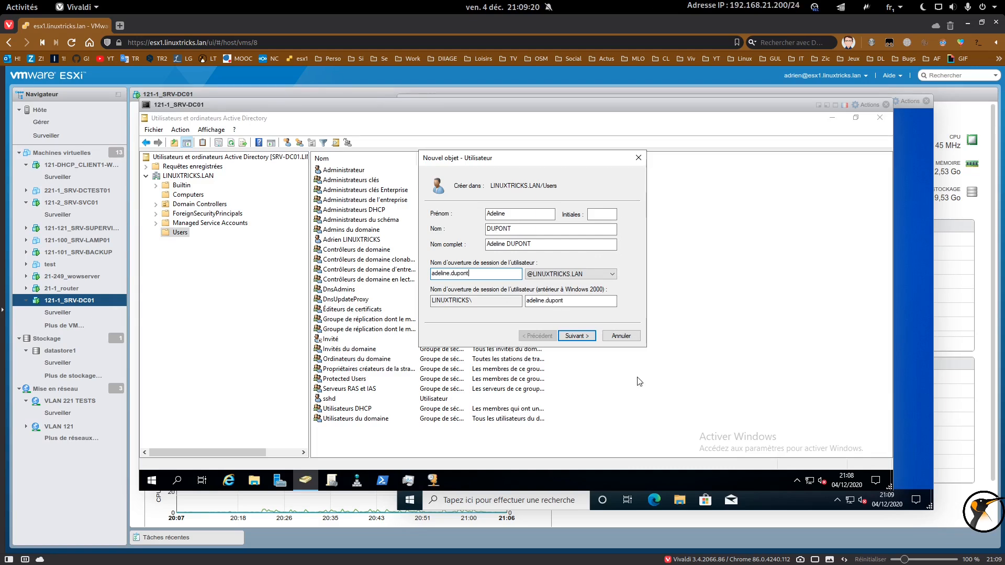
Step: Set and confirm the user's password, tick 'Le mot de passe n'expire jamais', and finish the wizard
{"action": "left_click", "coordinate": [577, 337]}
{"action": "type", "text": "•••••••••••••••••••"}
{"action": "key", "text": "Tab"}
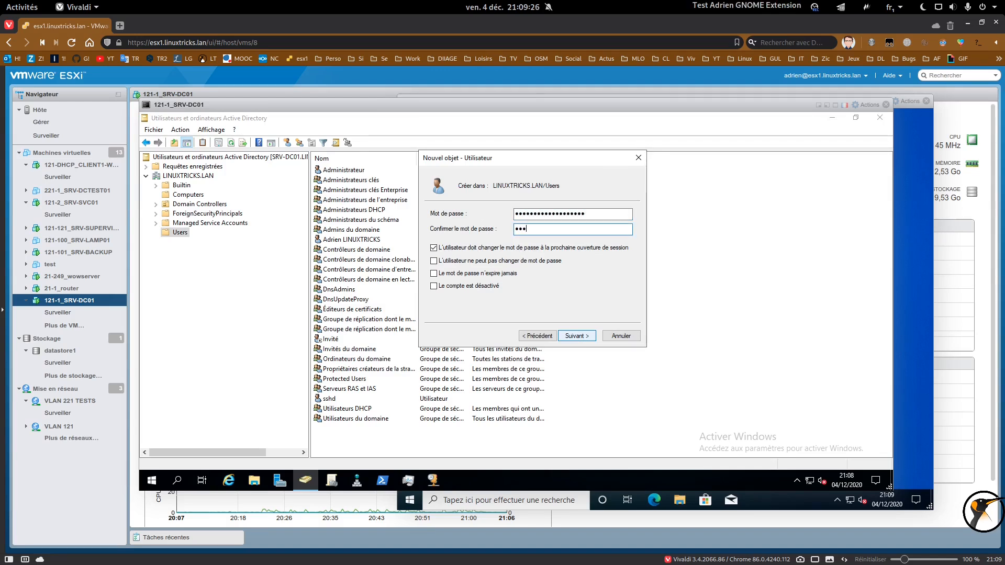
{"action": "type", "text": "•••••••••••••"}
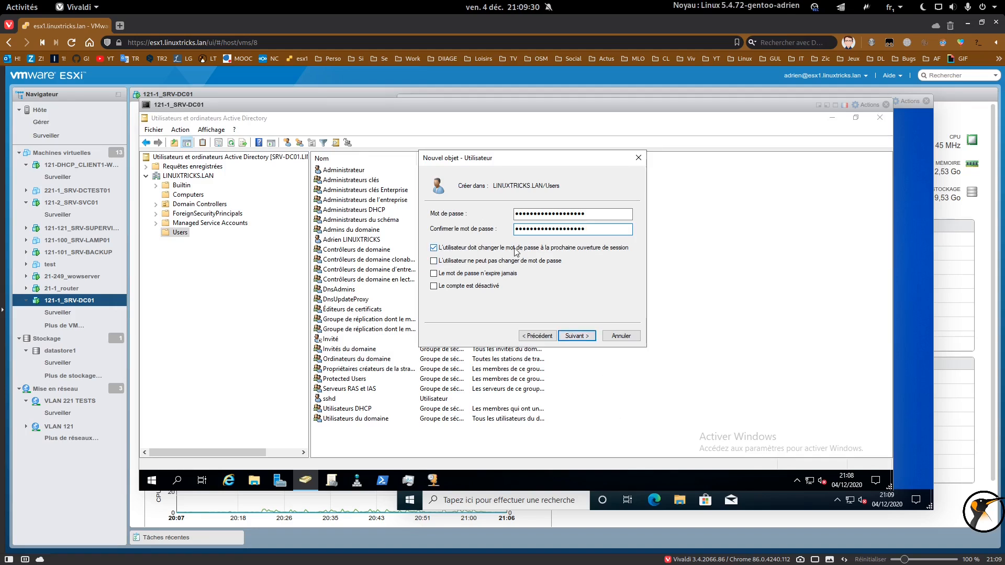
{"action": "key", "text": "Tab"}
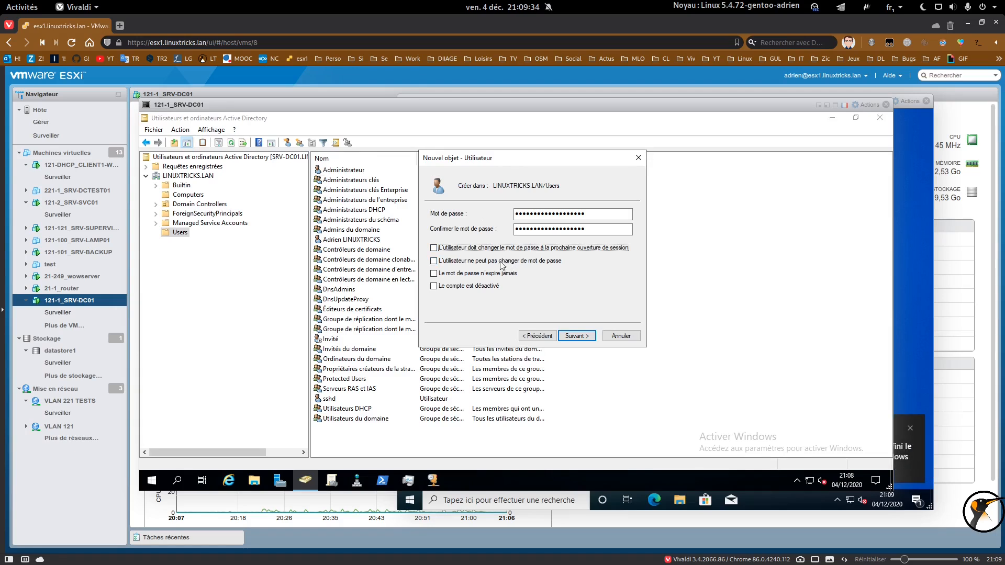
{"action": "left_click", "coordinate": [502, 275]}
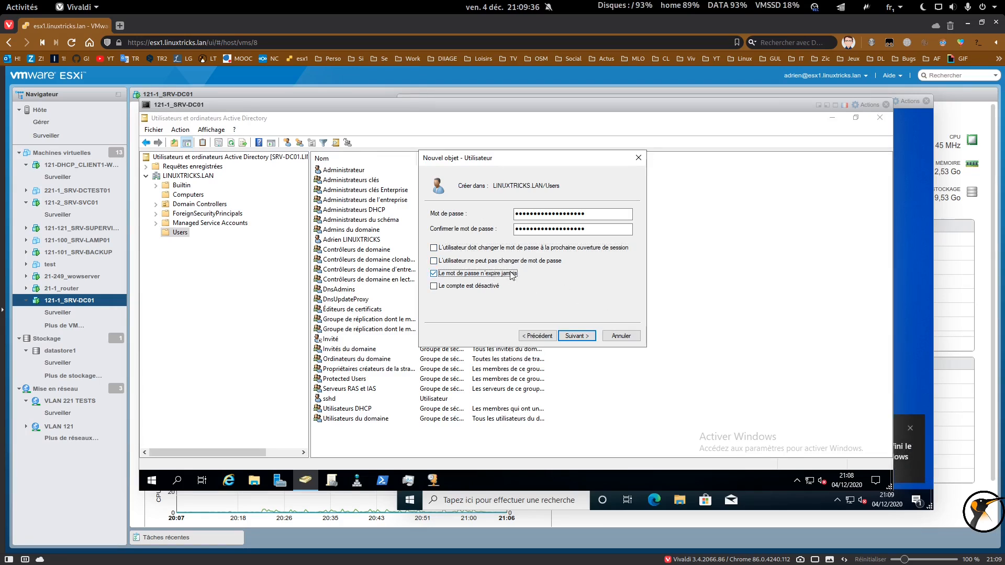
{"action": "left_click", "coordinate": [563, 337]}
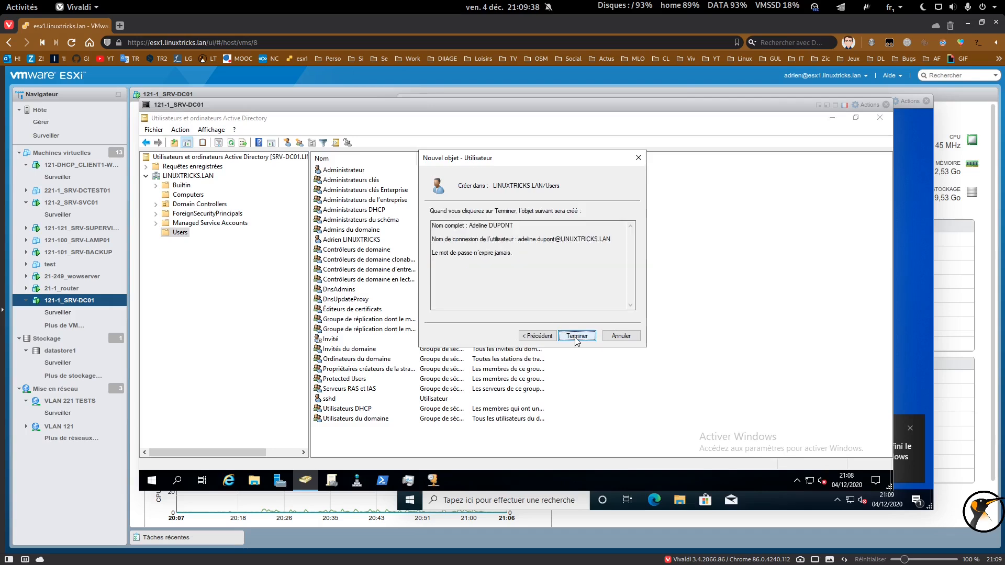
{"action": "left_click", "coordinate": [577, 337]}
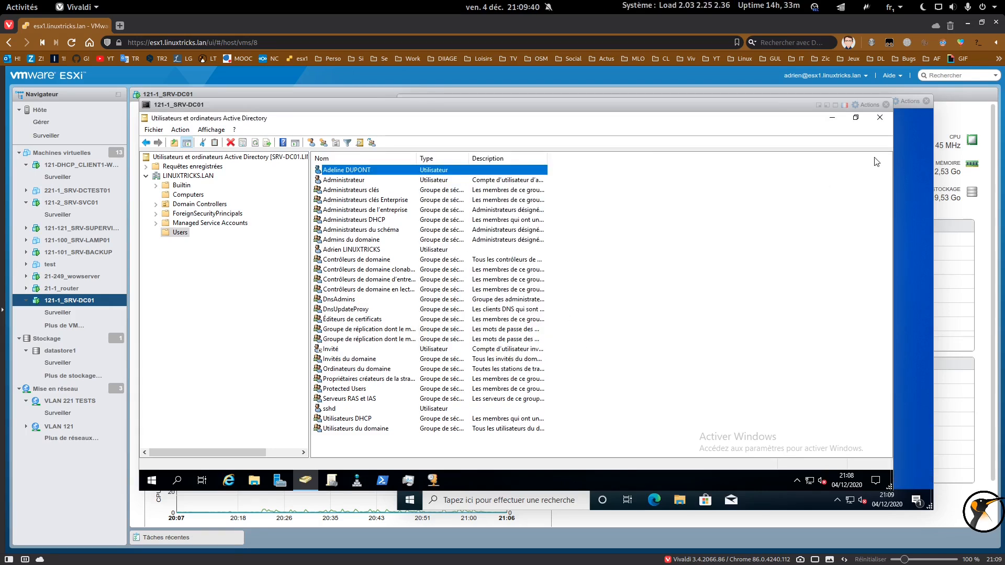
Step: On the Windows 10 client, browse Ce PC > Disque local (C:) > Utilisateurs into the admin profile folder, then close Explorer
{"action": "left_click_drag", "start_coordinate": [730, 106], "coordinate": [646, 115]}
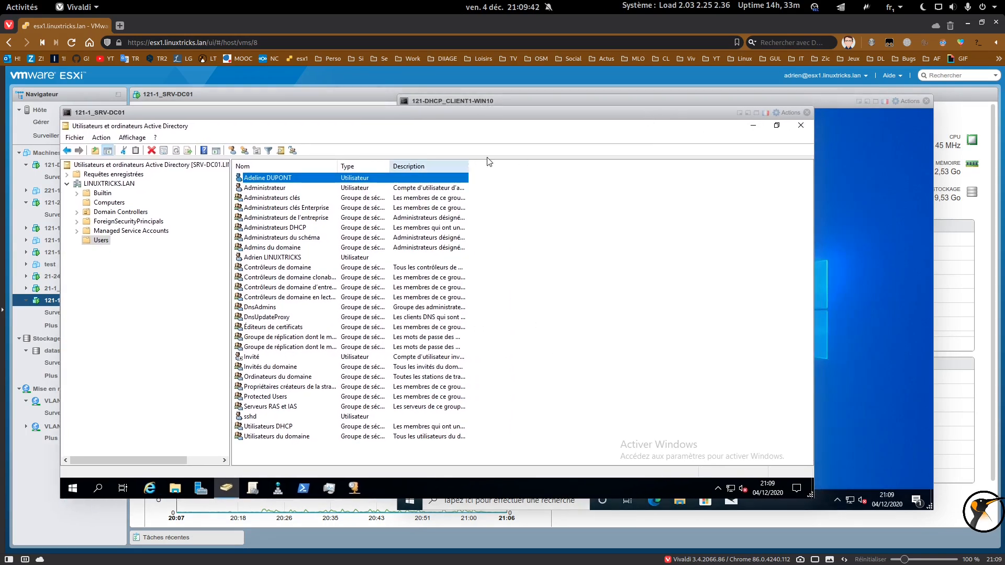
{"action": "left_click", "coordinate": [540, 103]}
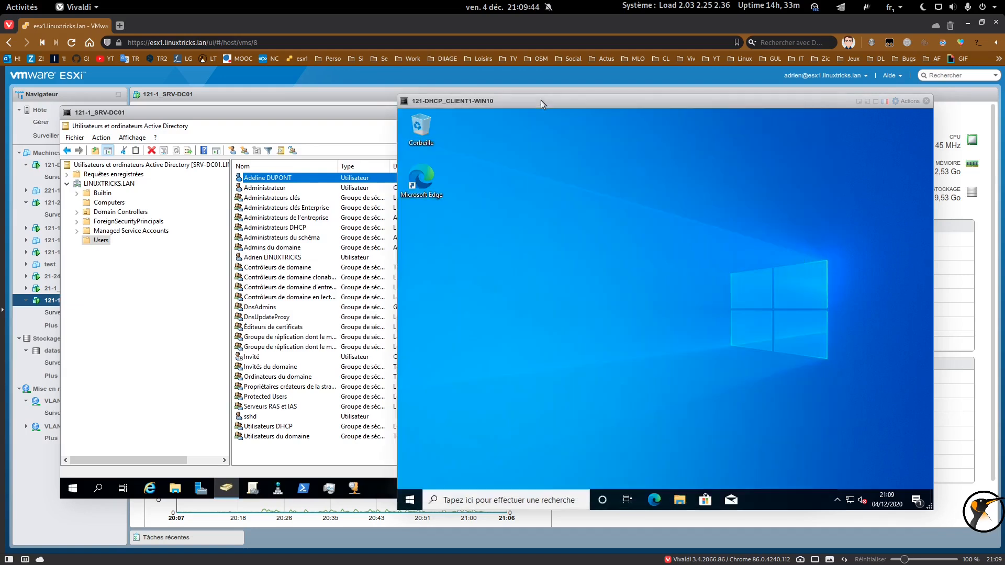
{"action": "left_click", "coordinate": [679, 500]}
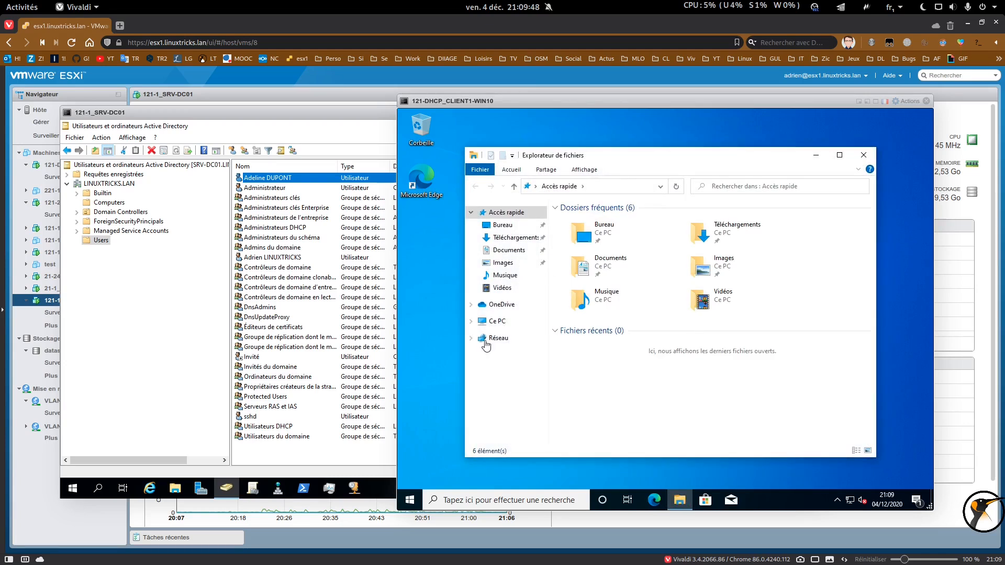
{"action": "left_click", "coordinate": [495, 321]}
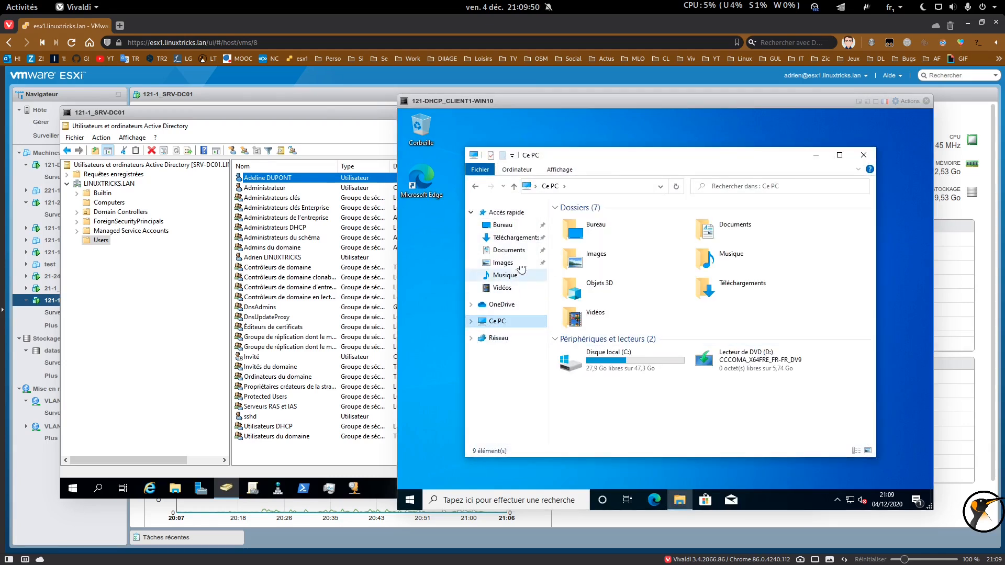
{"action": "double_click", "coordinate": [589, 228]}
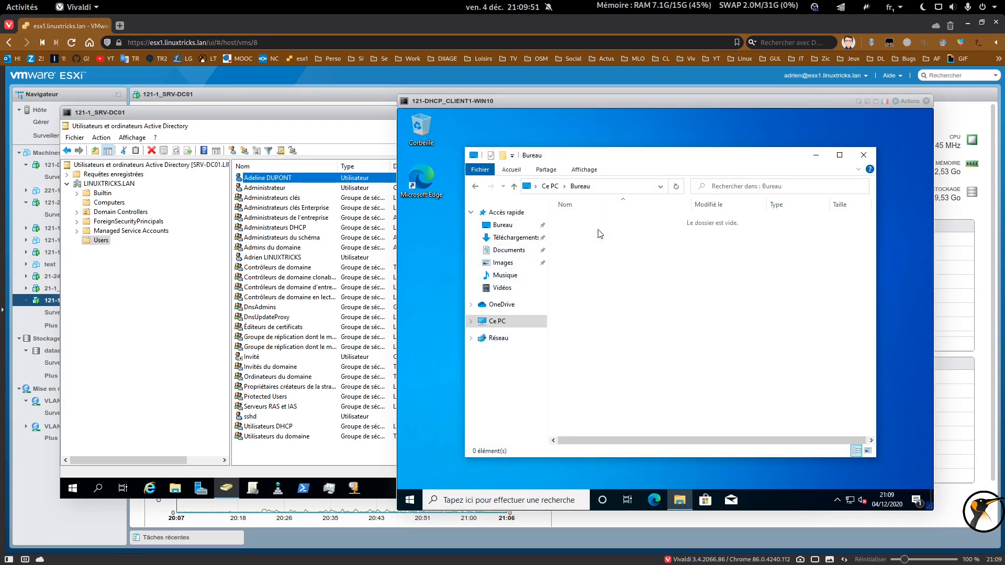
{"action": "left_click", "coordinate": [493, 321]}
{"action": "double_click", "coordinate": [602, 359]}
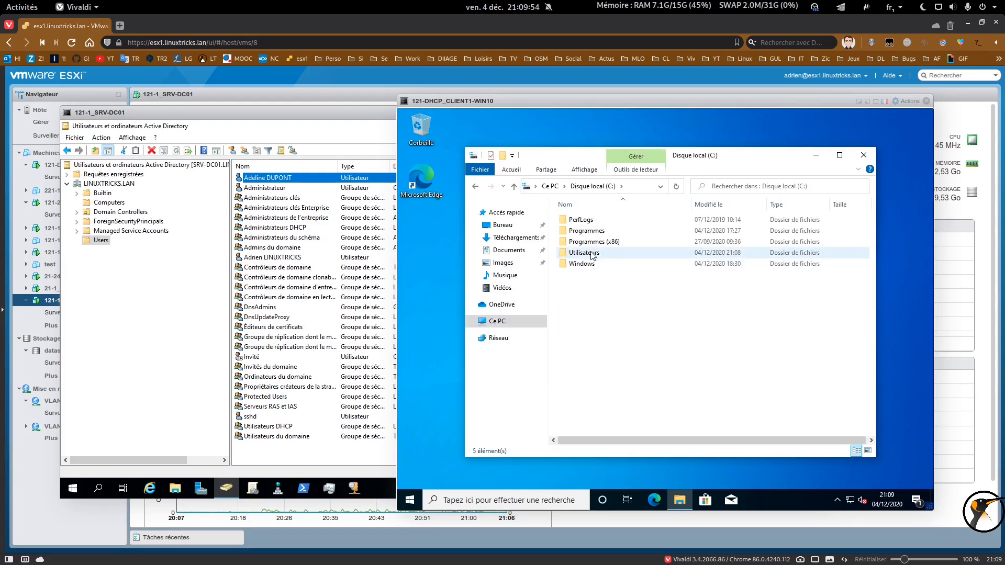
{"action": "double_click", "coordinate": [592, 253]}
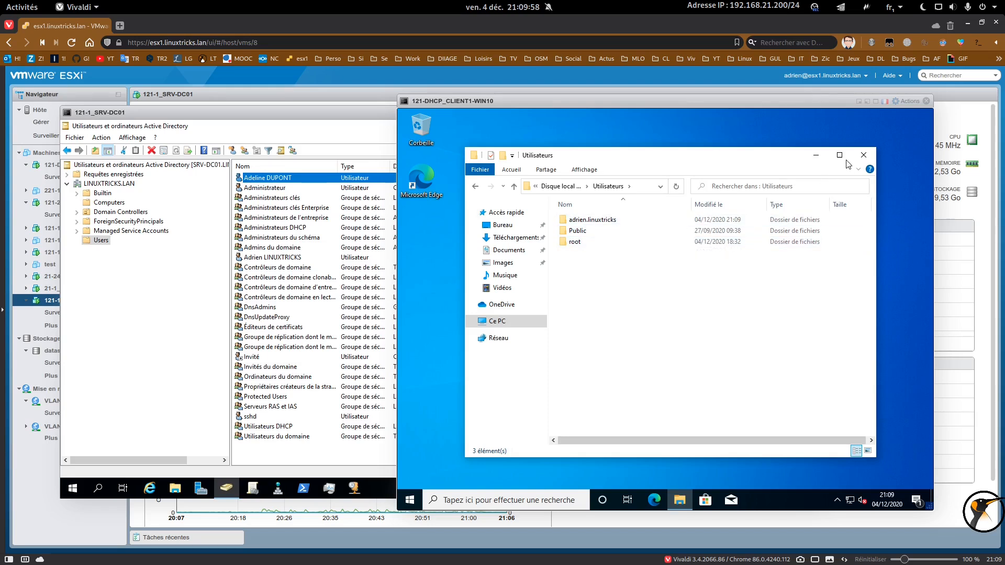
{"action": "double_click", "coordinate": [592, 220]}
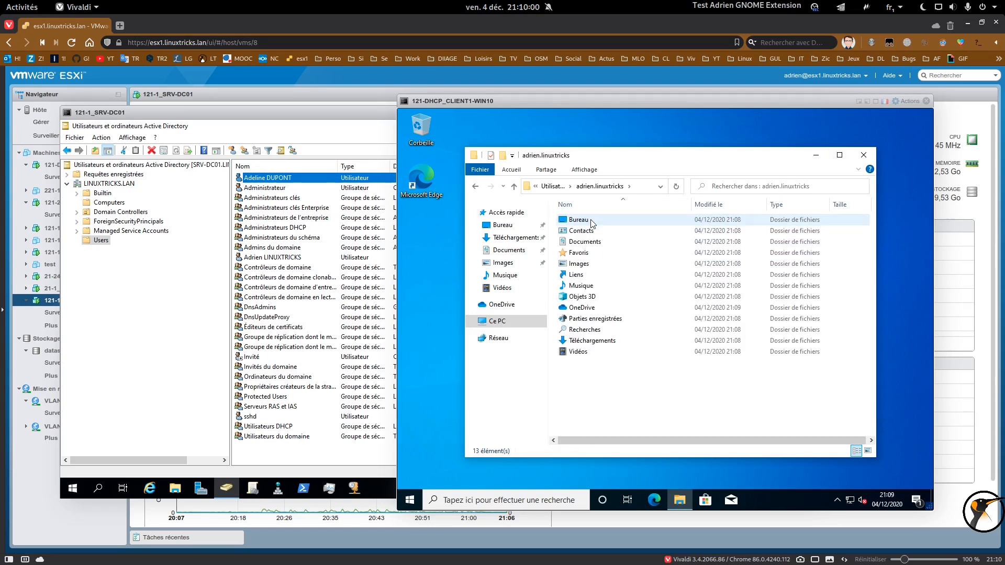
{"action": "left_click", "coordinate": [864, 155]}
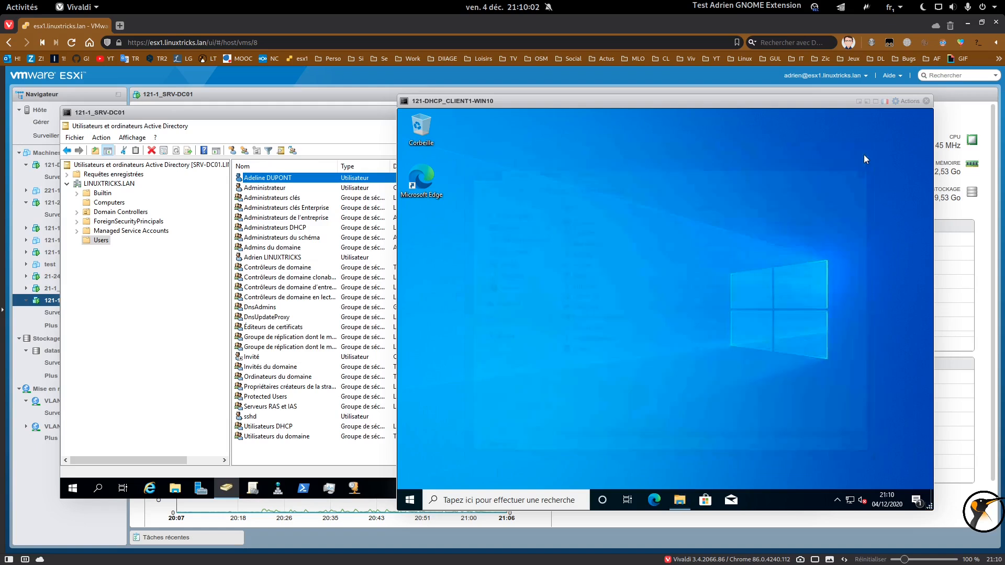
Step: Sign out of the current Windows 10 session via Se déconnecter
{"action": "left_click", "coordinate": [410, 500]}
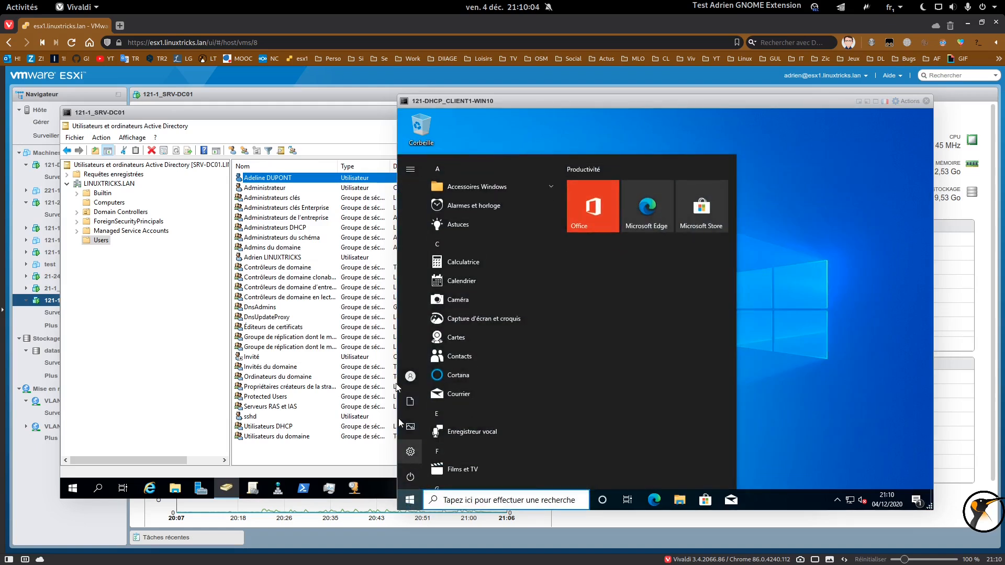
{"action": "left_click", "coordinate": [442, 377]}
{"action": "left_click", "coordinate": [453, 330]}
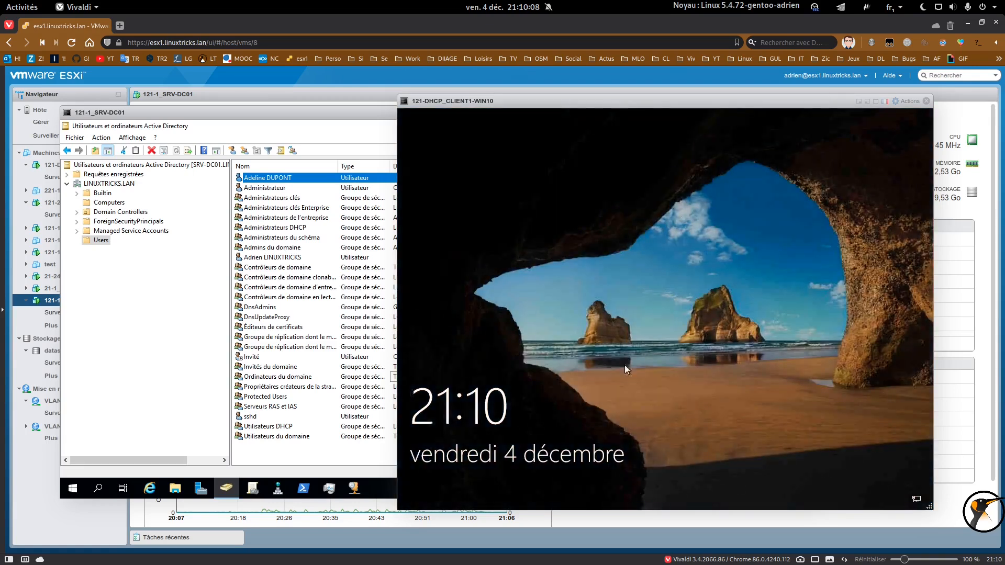
Step: At the sign-in screen, choose Autre utilisateur and log in with the new domain user's username and password
{"action": "left_click", "coordinate": [630, 338]}
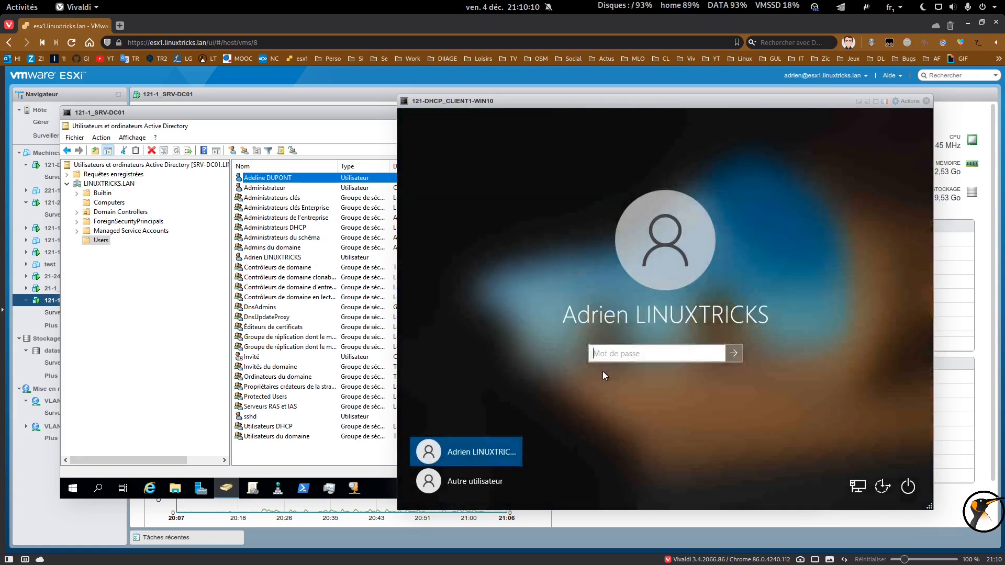
{"action": "left_click", "coordinate": [498, 489]}
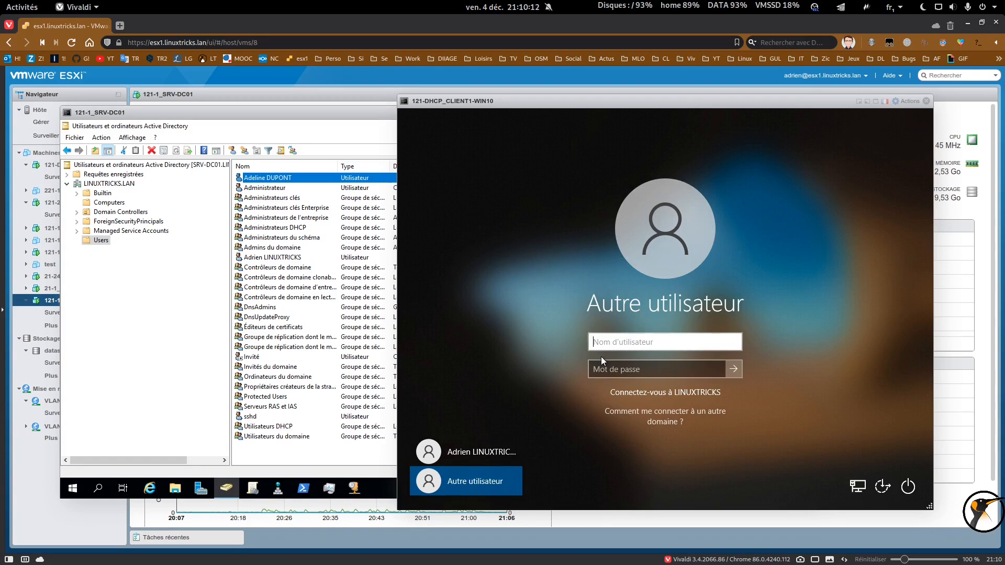
{"action": "type", "text": "adeline.dupont"}
{"action": "key", "text": "Tab"}
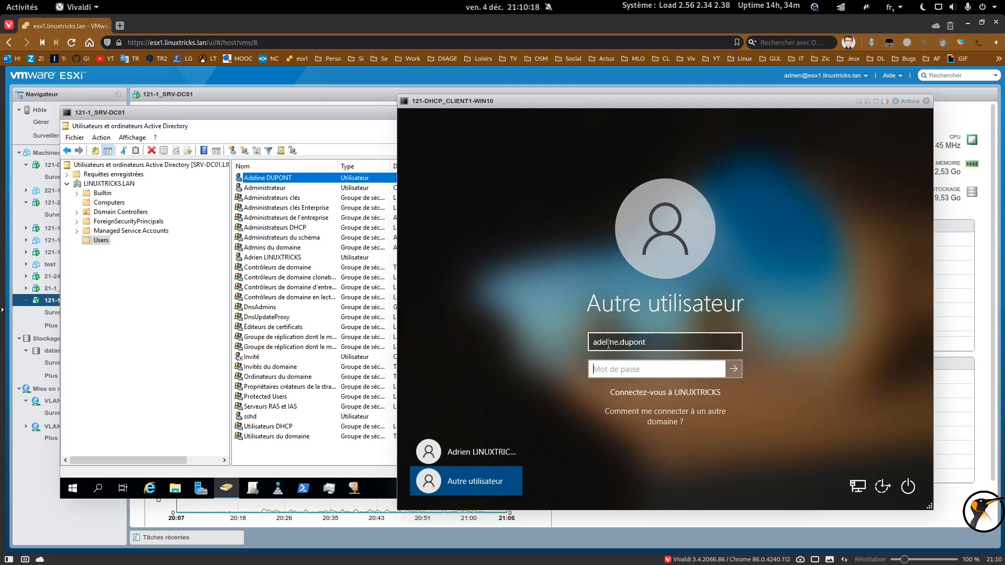
{"action": "type", "text": "****************"}
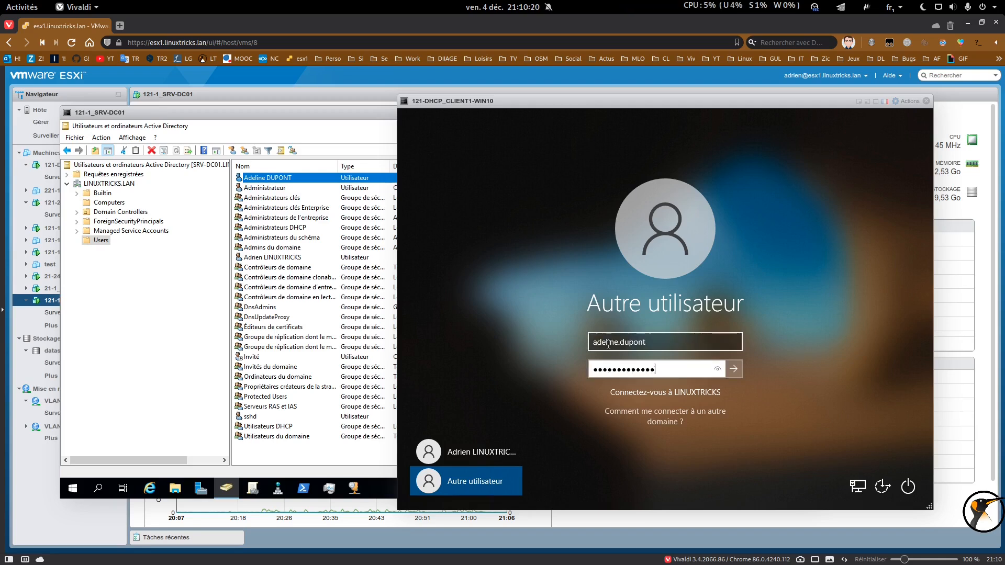
{"action": "key", "text": "Return"}
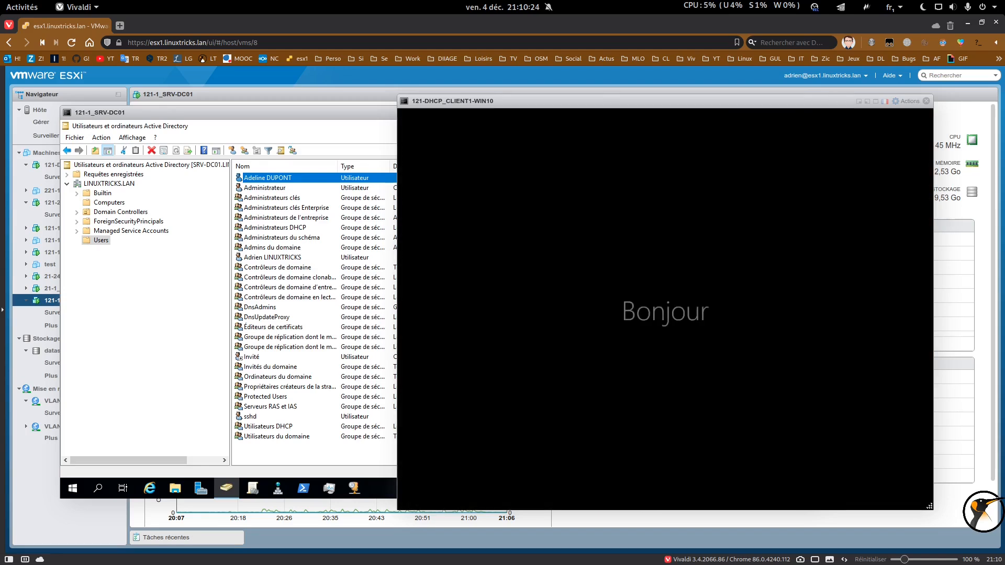
Step: In File Explorer on the client, open Disque local (C:) > Utilisateurs, select the new user's profile folder, and close Explorer
{"action": "left_click", "coordinate": [168, 126]}
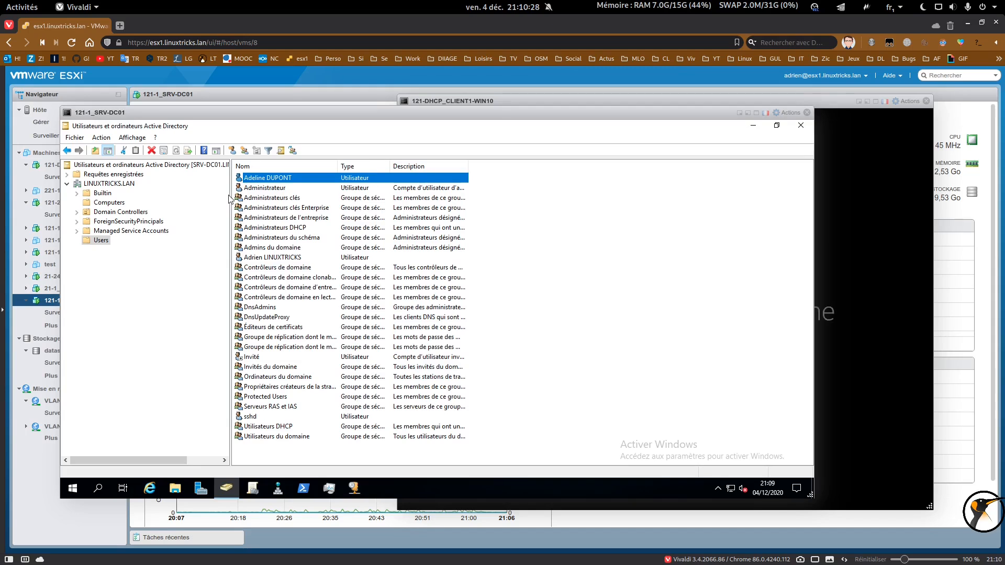
{"action": "left_click", "coordinate": [781, 101]}
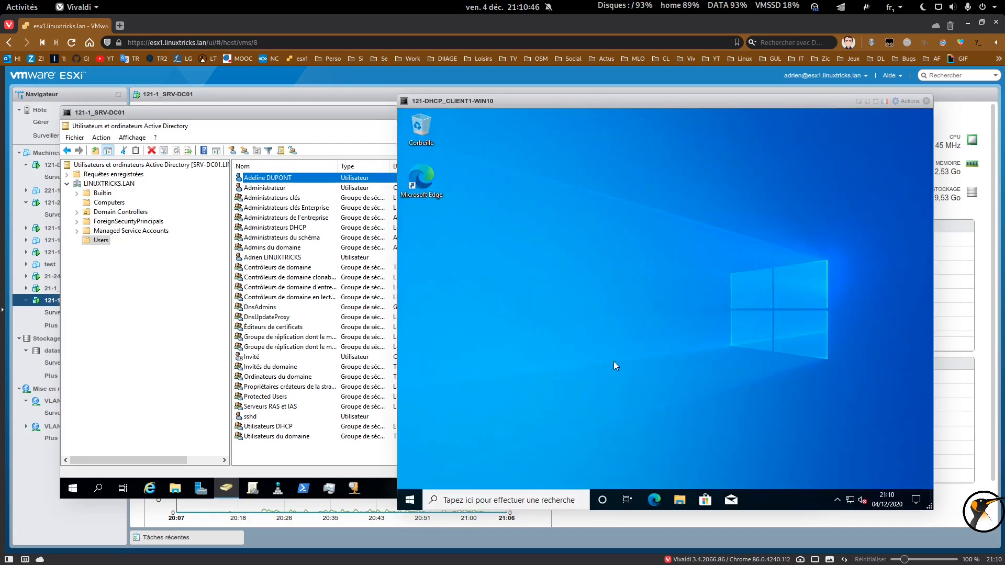
{"action": "left_click", "coordinate": [678, 501]}
{"action": "left_click", "coordinate": [496, 304]}
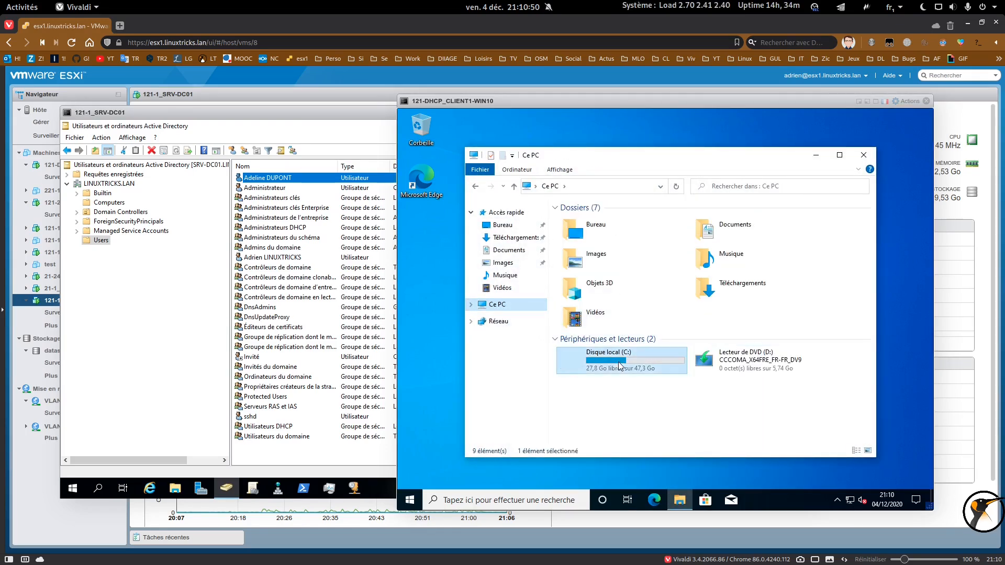
{"action": "double_click", "coordinate": [607, 360]}
{"action": "left_click", "coordinate": [593, 255]}
{"action": "double_click", "coordinate": [593, 254]}
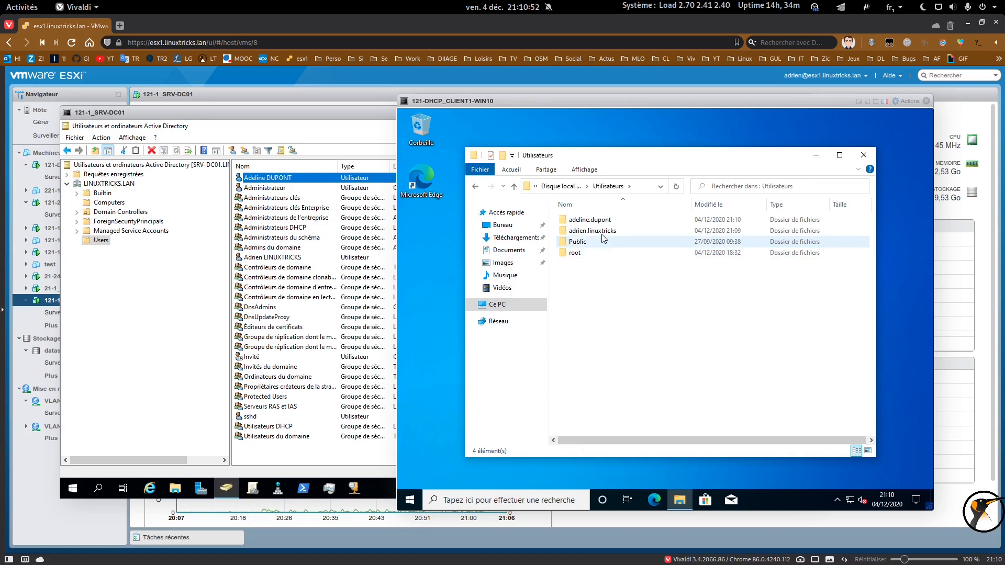
{"action": "left_click", "coordinate": [591, 220]}
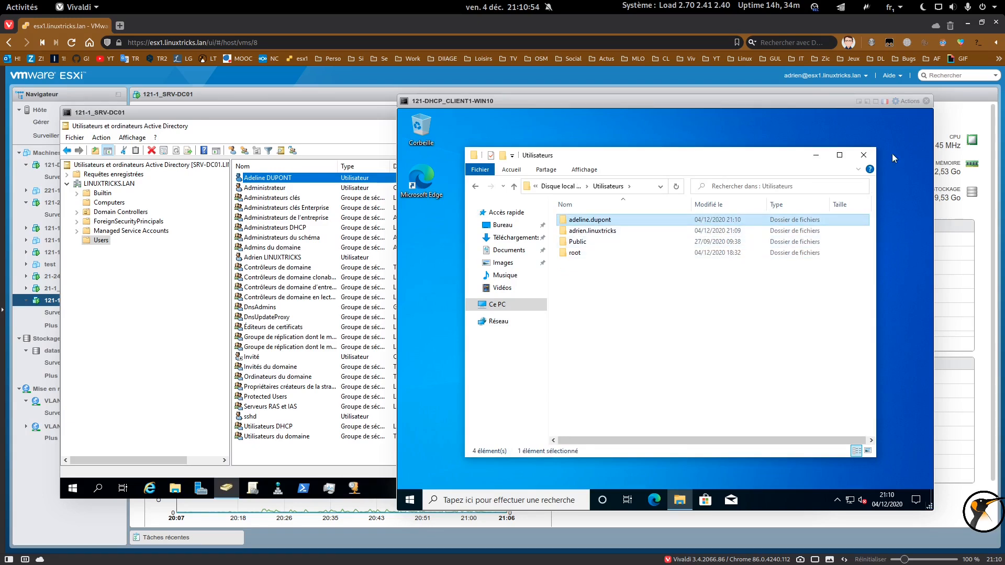
{"action": "left_click", "coordinate": [864, 155]}
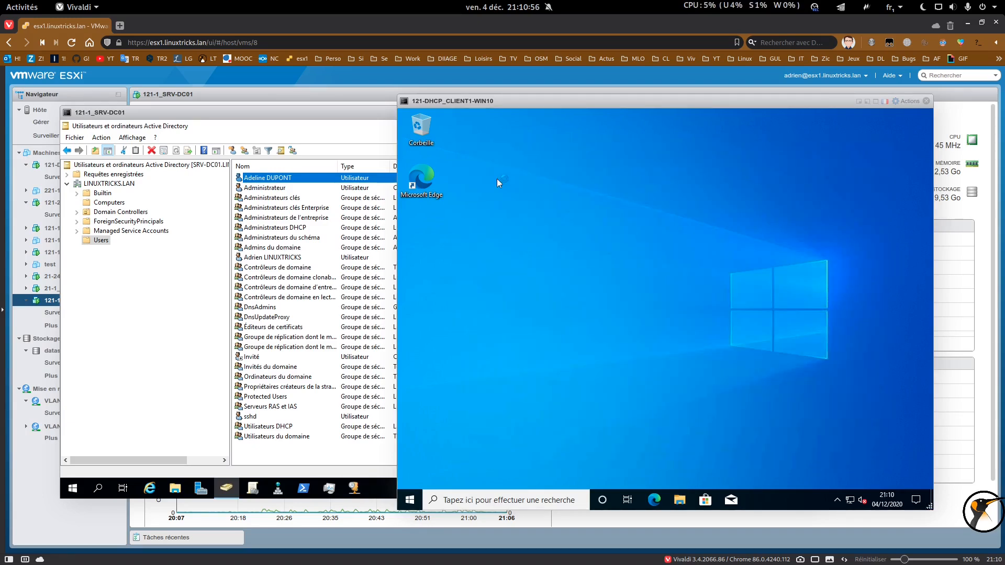
{"action": "left_click", "coordinate": [409, 502]}
Step: Shut down the Windows 10 client via Marche/Arrêt > Arrêter and close Active Directory Users and Computers on SRV-DC01
{"action": "left_click", "coordinate": [410, 478]}
{"action": "left_click", "coordinate": [430, 436]}
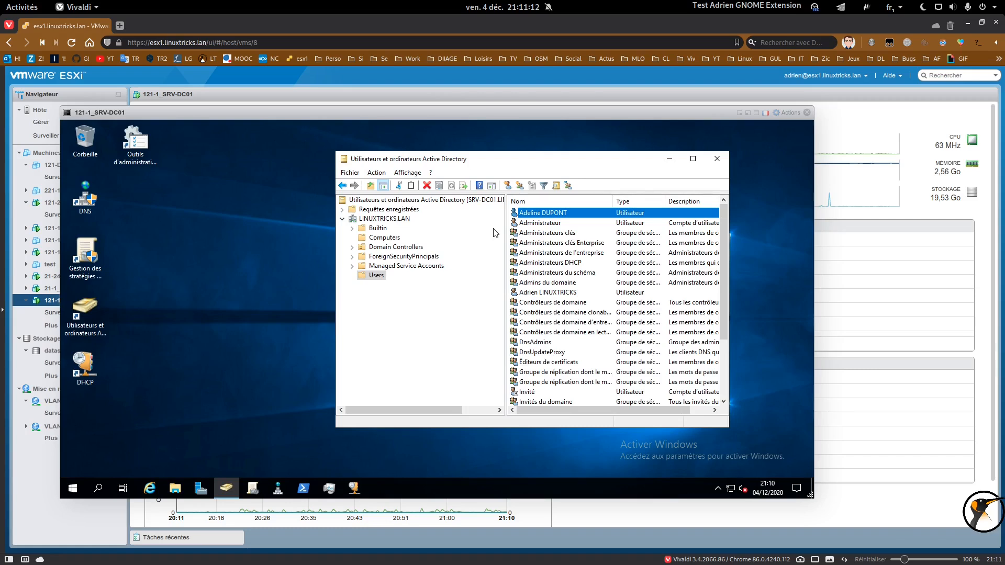
{"action": "left_click", "coordinate": [717, 159]}
{"action": "key", "text": "alt+Tab"}
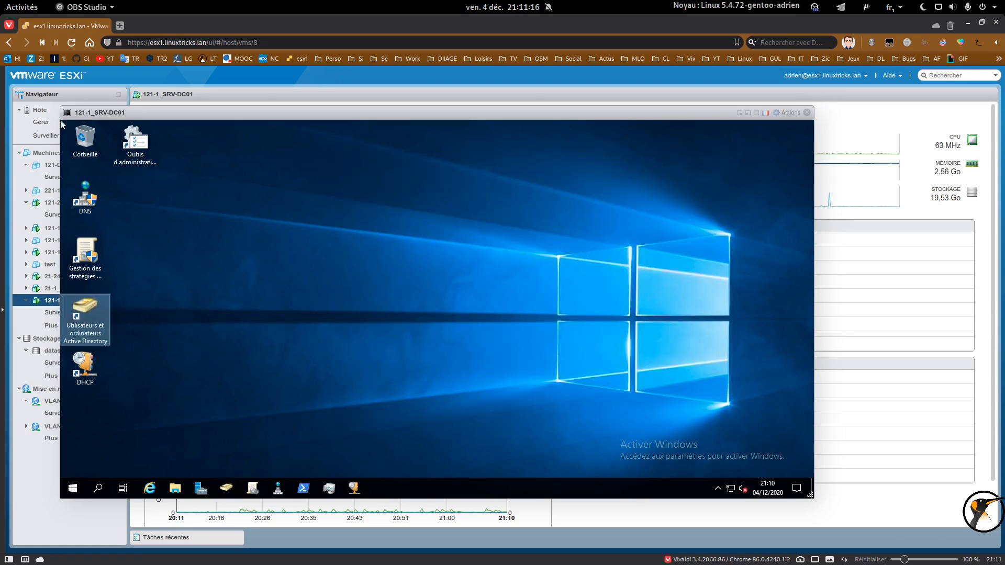